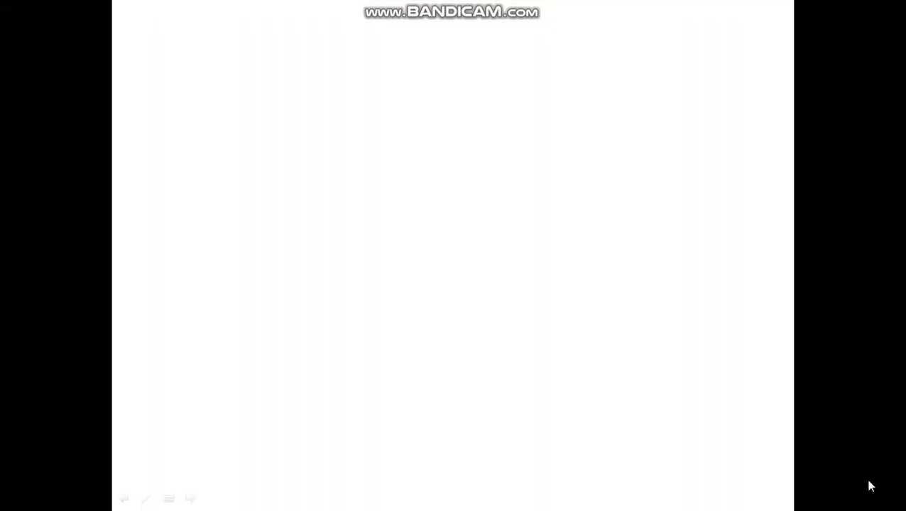
Cycle windows with Win+Tab to bring the Word document with the A7 logo sample forward.
key("super+Tab")
key("super+Tab")
key("super+Tab")
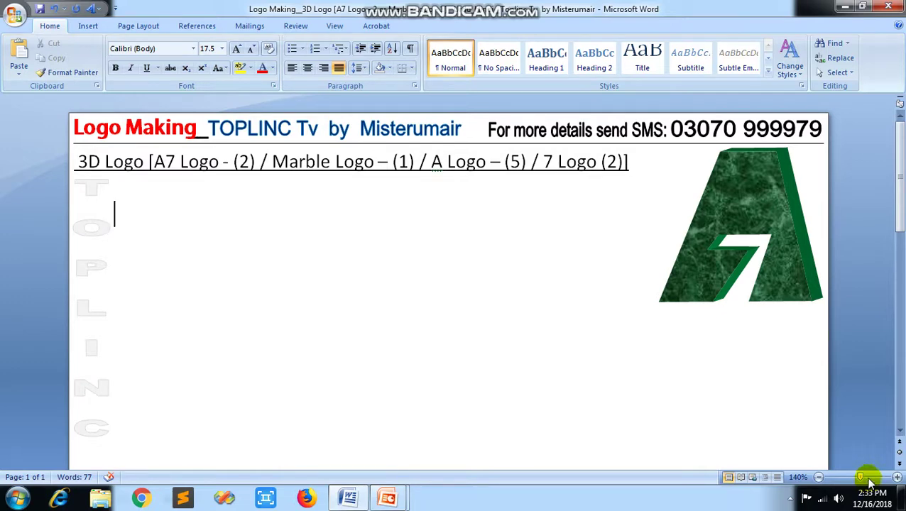
Draw a large square rectangle below the title.
left_click(88, 26)
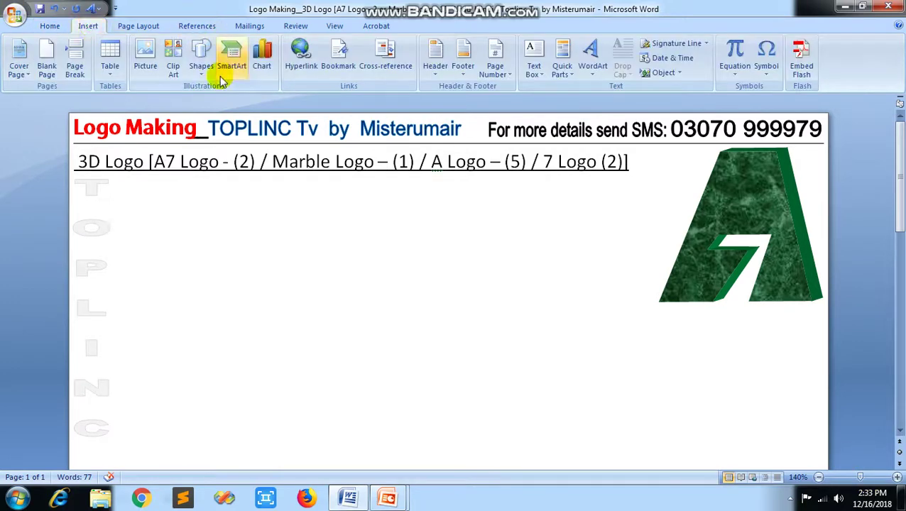
left_click(202, 67)
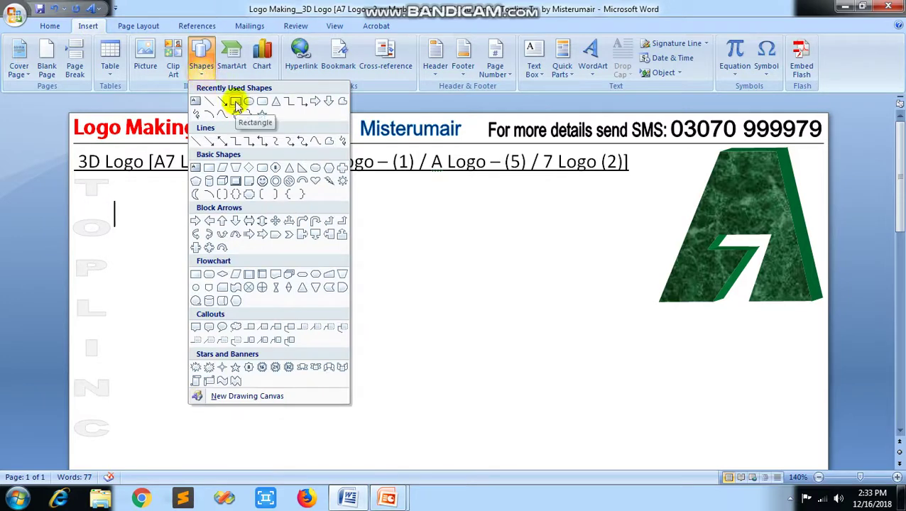
left_click(236, 103)
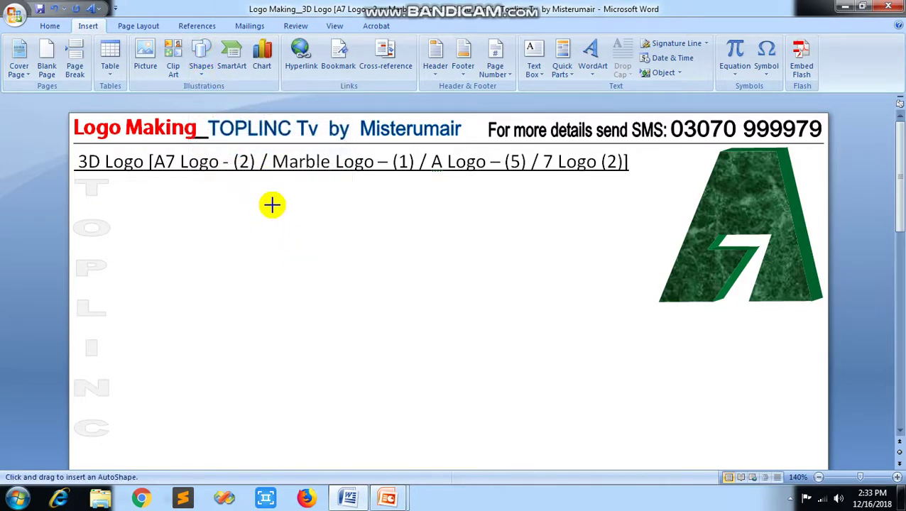
mouse_move(273, 206)
left_mouse_down()
mouse_move(555, 458)
mouse_move(532, 456)
left_mouse_up()
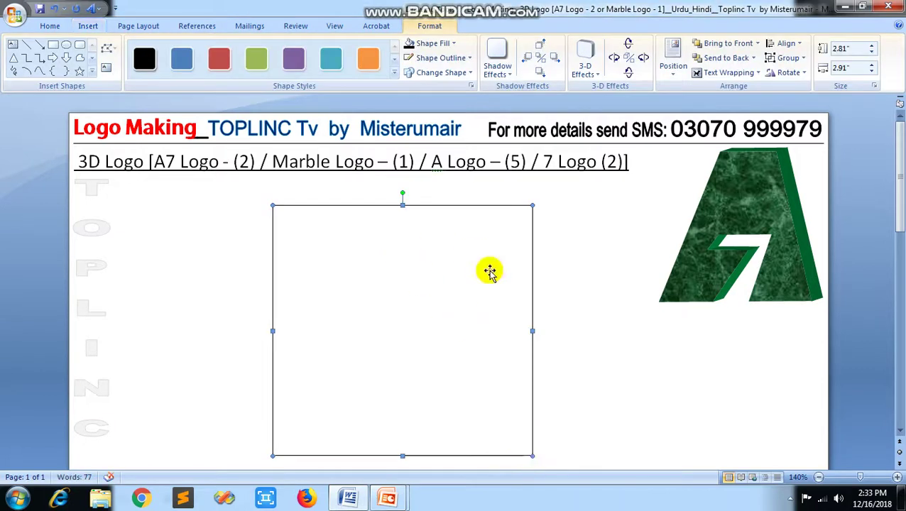
left_click_drag(533, 456, 533, 455)
Duplicate the square, shrink the copy and place it on the big square's top edge.
right_click(332, 244)
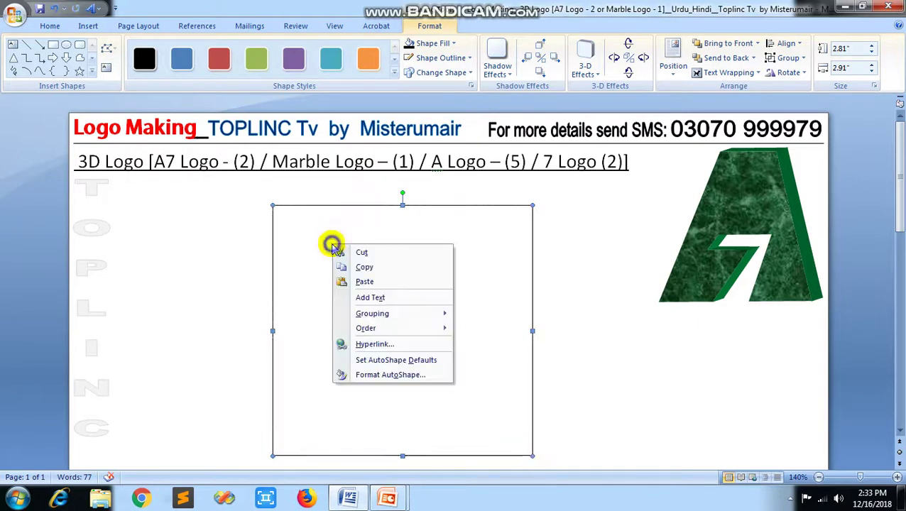
left_click(381, 267)
right_click(364, 253)
left_click(394, 289)
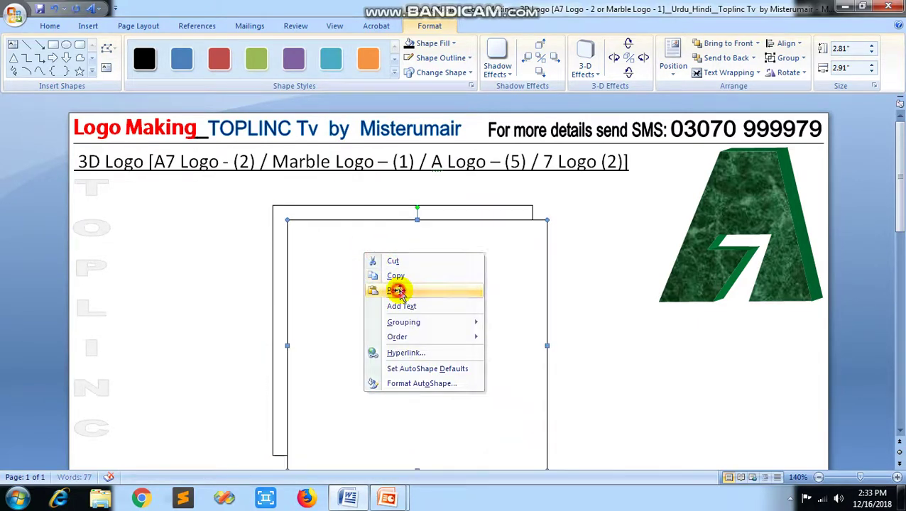
mouse_move(546, 220)
left_mouse_down()
mouse_move(337, 357)
mouse_move(383, 364)
left_mouse_up()
mouse_move(351, 401)
left_mouse_down()
mouse_move(414, 244)
mouse_move(454, 258)
left_mouse_up()
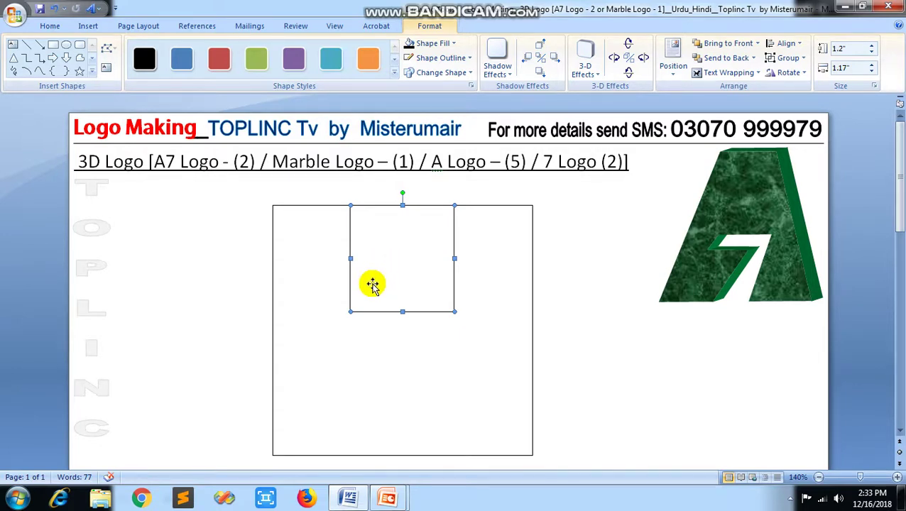
Align the two squares centred horizontally on each other.
left_click(323, 291, "shift")
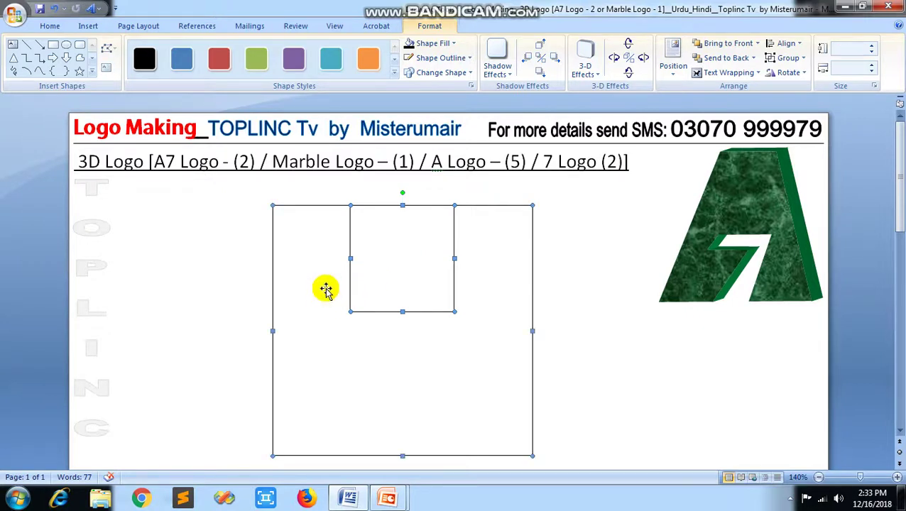
left_click(406, 277, "shift")
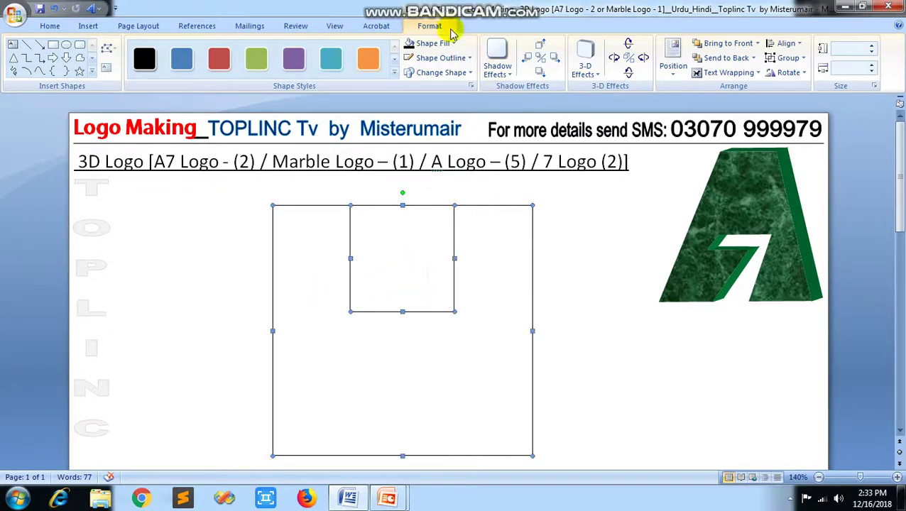
left_click(787, 44)
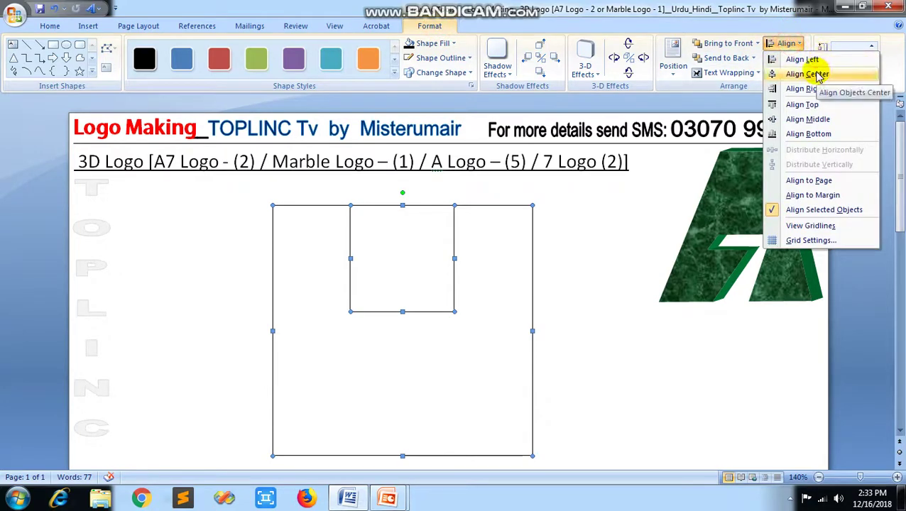
left_click(817, 74)
left_click(582, 245)
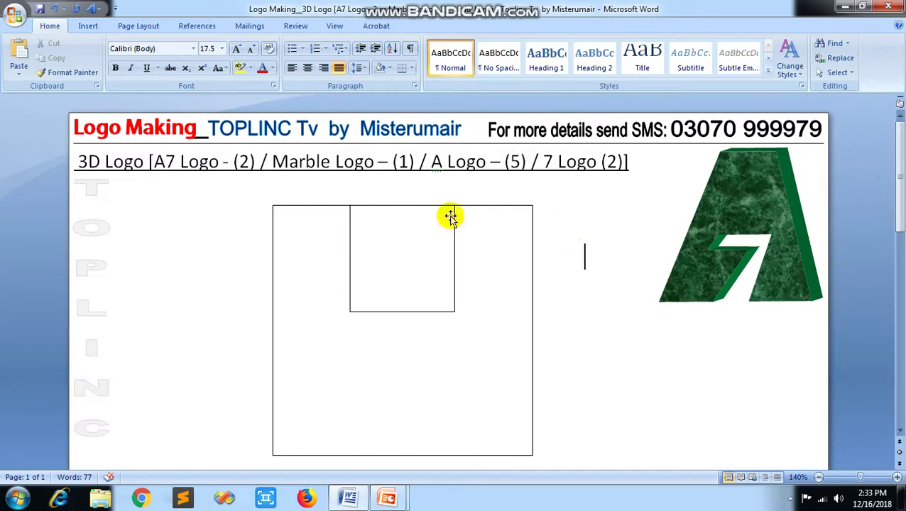
left_click(84, 26)
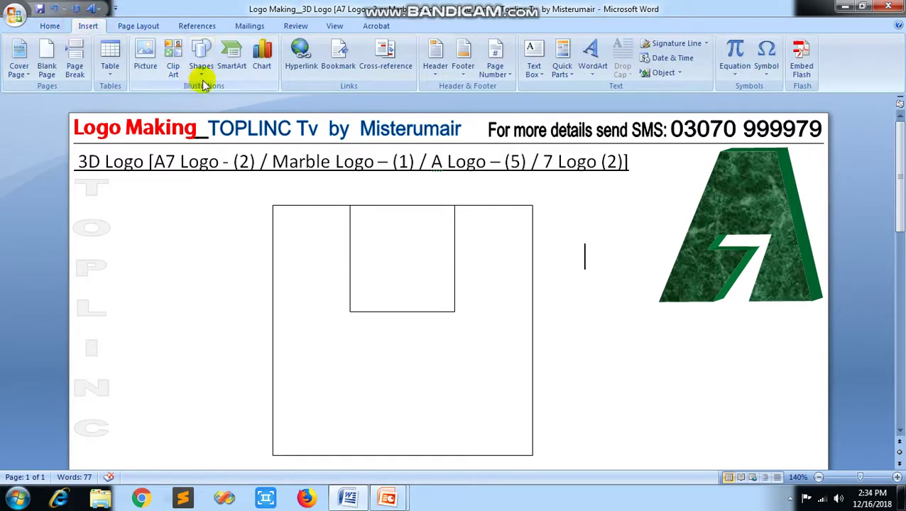
Trace the A's left side, flat top and right side with a freeform line through the squares' corners.
left_click(201, 57)
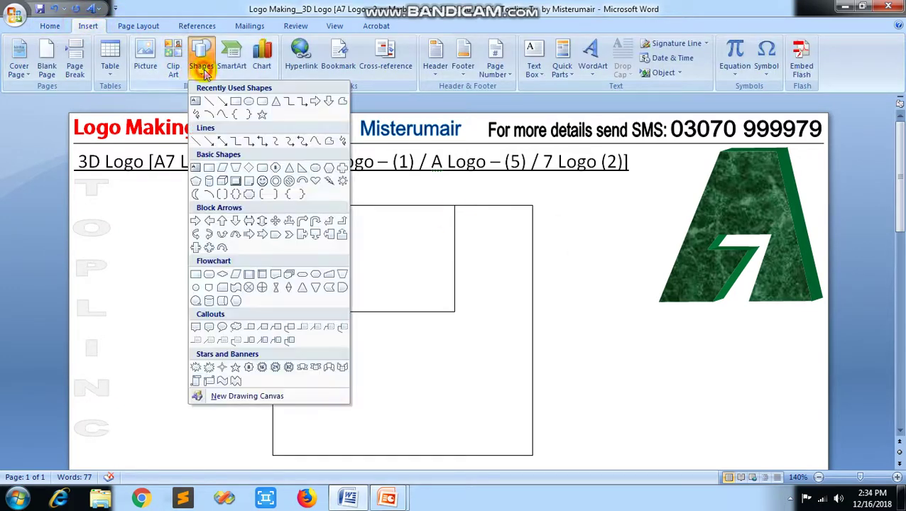
left_click(341, 104)
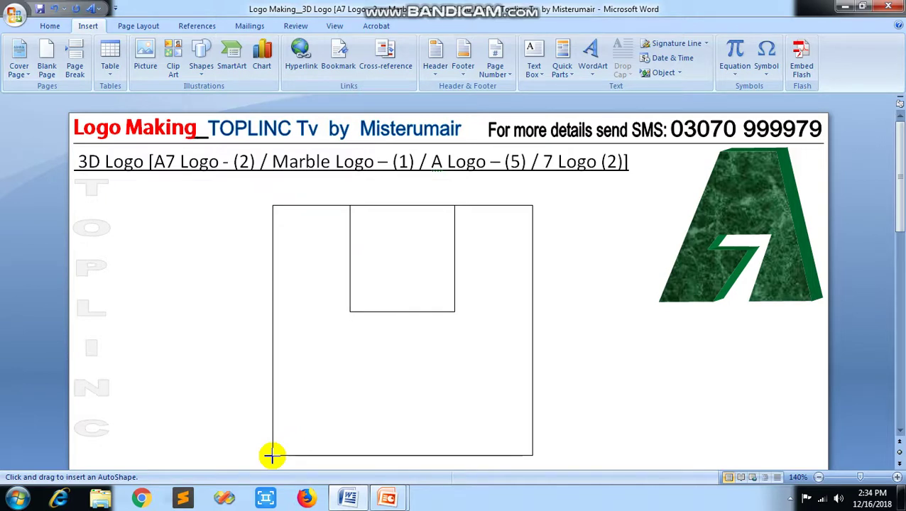
left_click_drag(272, 455, 349, 205)
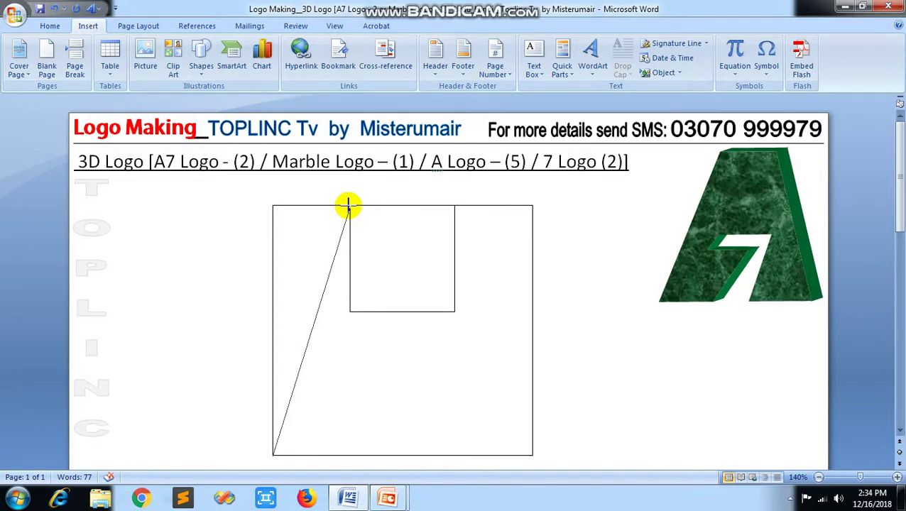
left_click(348, 205)
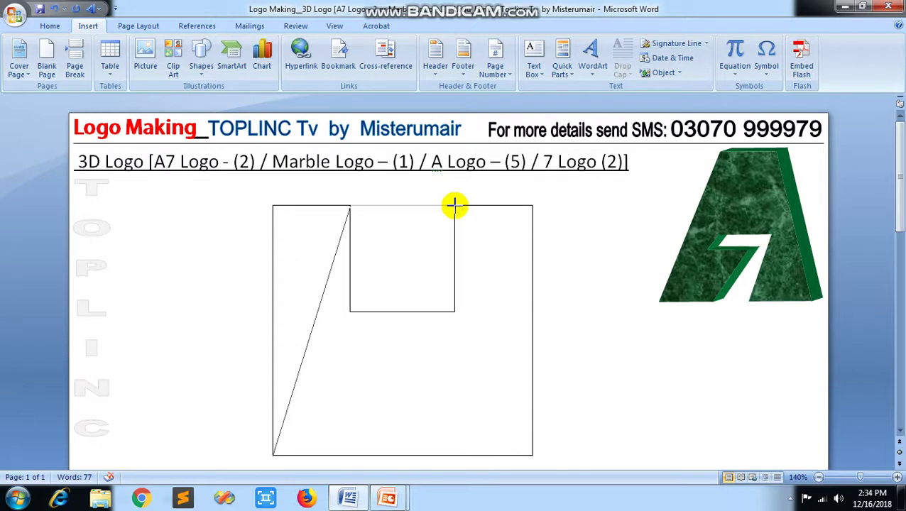
left_click(454, 206)
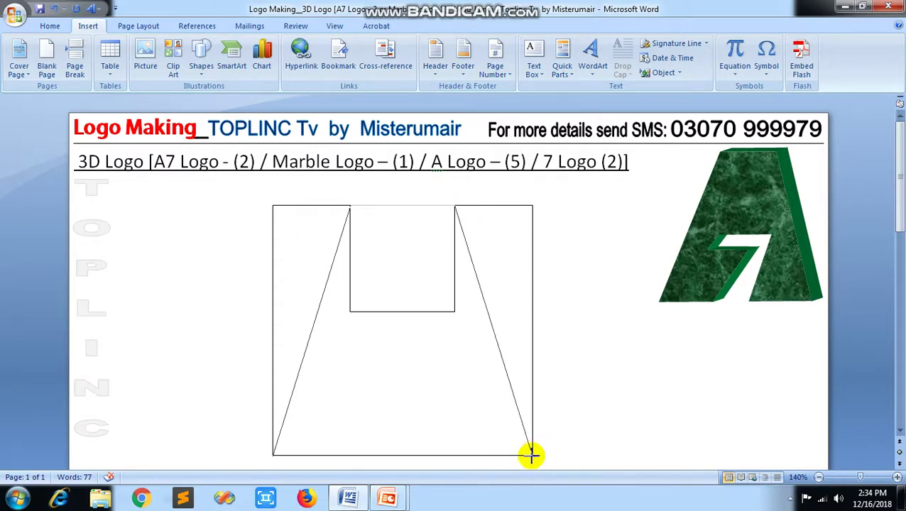
left_click(532, 454)
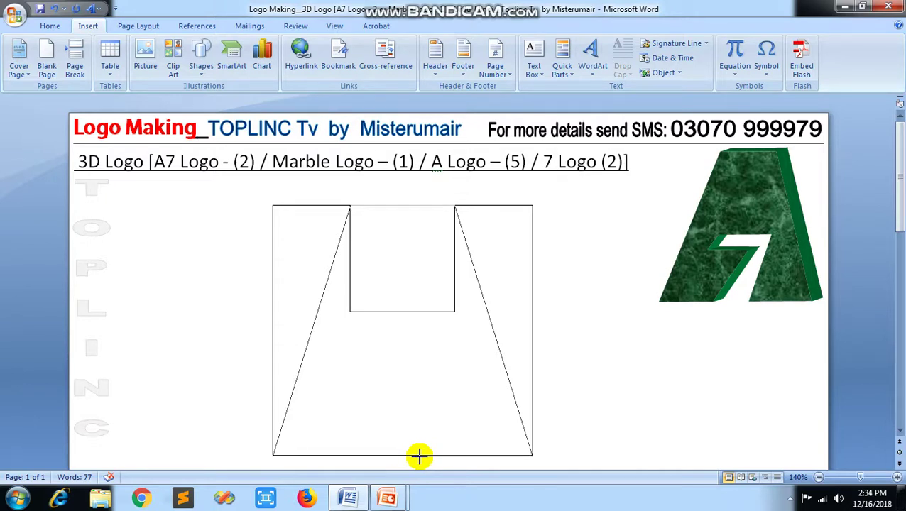
Add freeform points for the A's inner right leg and the 7-shaped notch down to the bottom edge.
left_click_drag(419, 455, 453, 337)
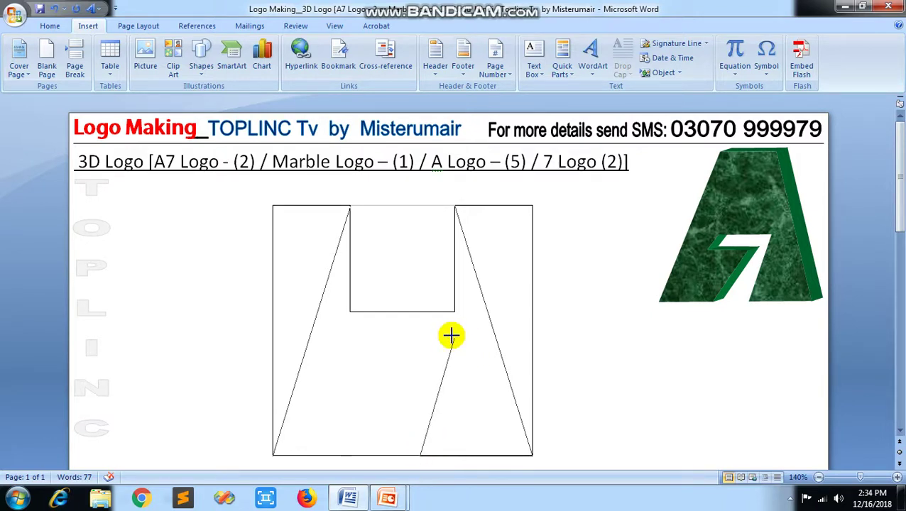
left_click_drag(452, 338, 346, 337)
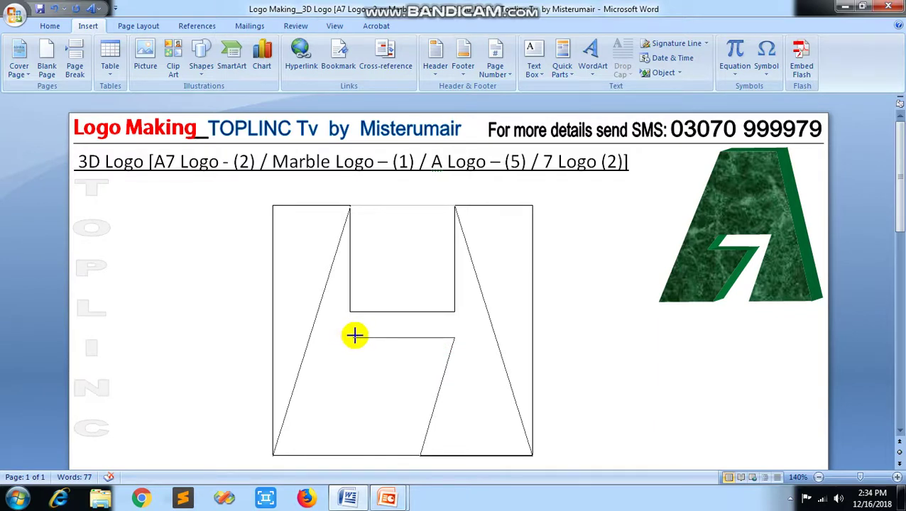
left_click_drag(353, 337, 341, 362)
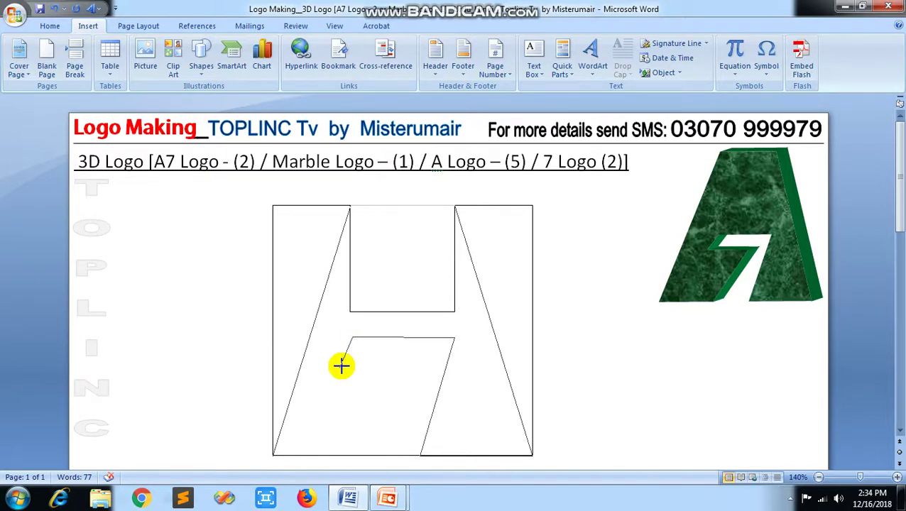
left_click_drag(340, 367, 408, 366)
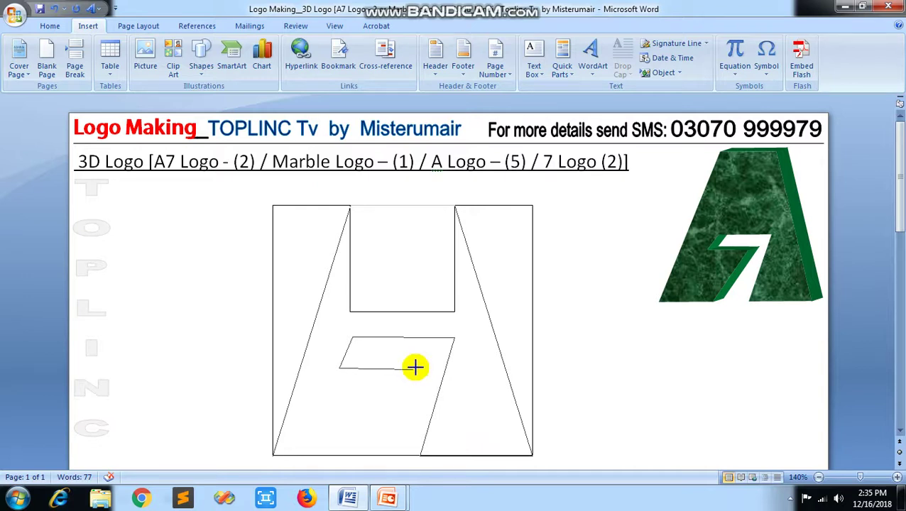
left_click(414, 367)
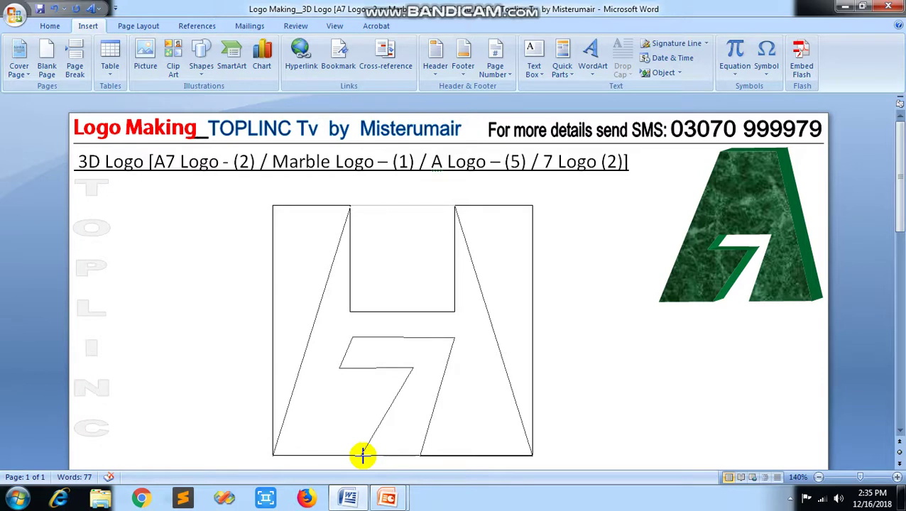
left_click(362, 455)
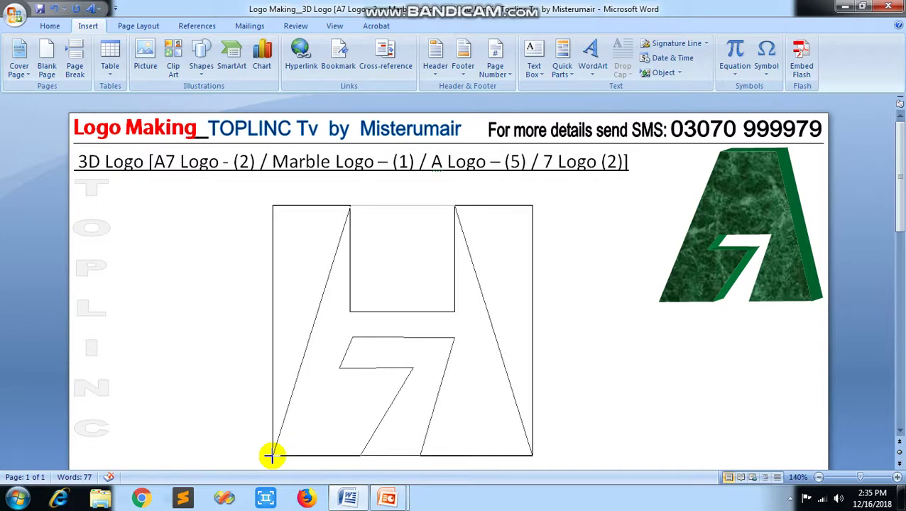
Close the outline at its starting corner and delete both guide squares.
left_click(271, 456)
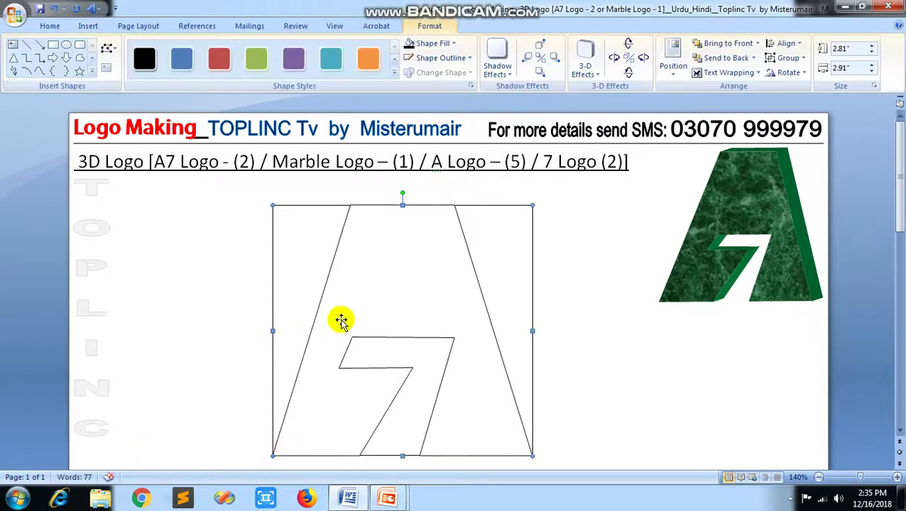
right_click(514, 220)
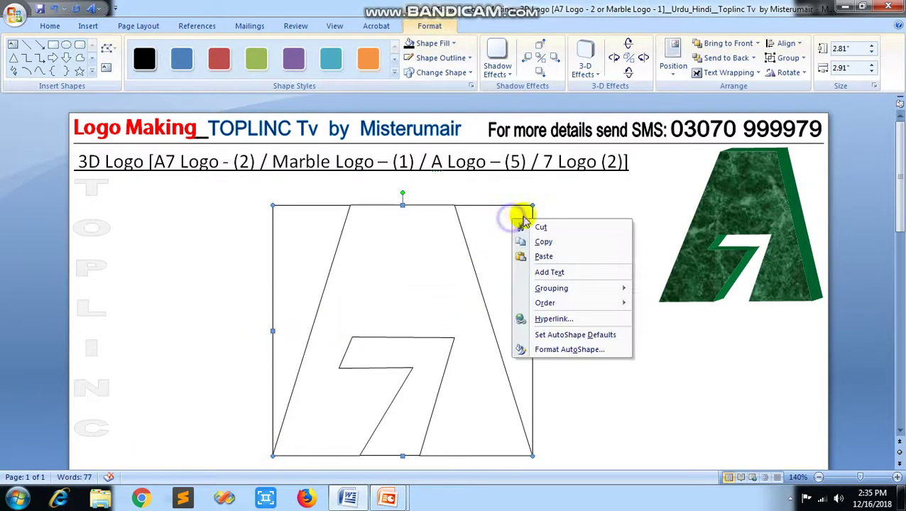
left_click(541, 229)
left_click(427, 270)
key("ctrl+v")
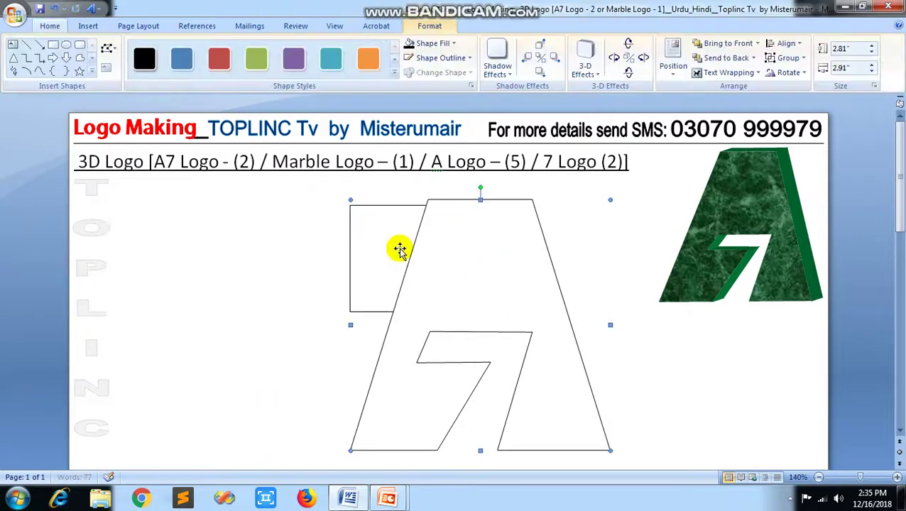
right_click(385, 234)
left_click(428, 243)
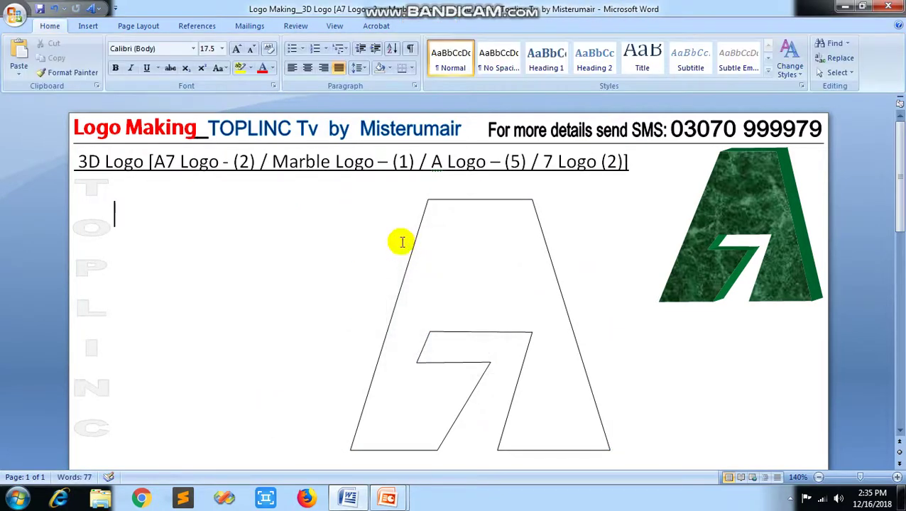
Move the A outline left toward the page centre.
left_click(413, 244)
left_click_drag(414, 244, 355, 238)
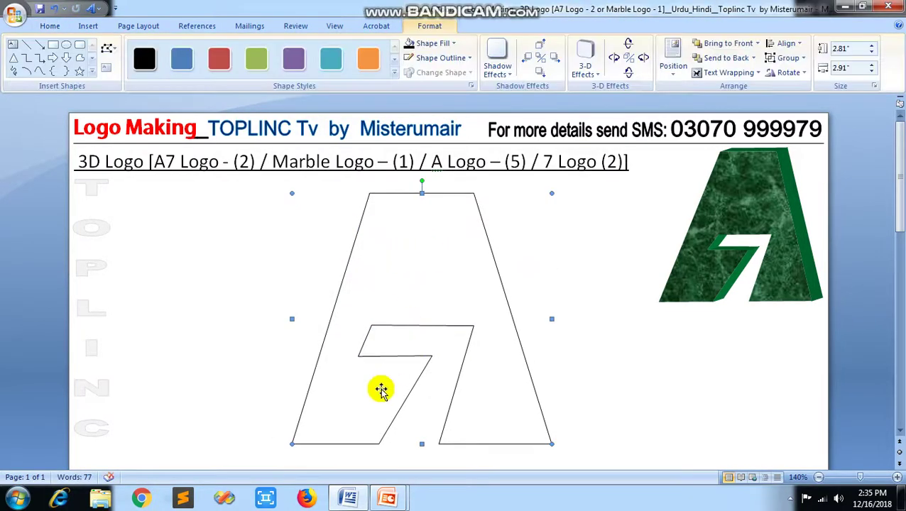
left_click(377, 226)
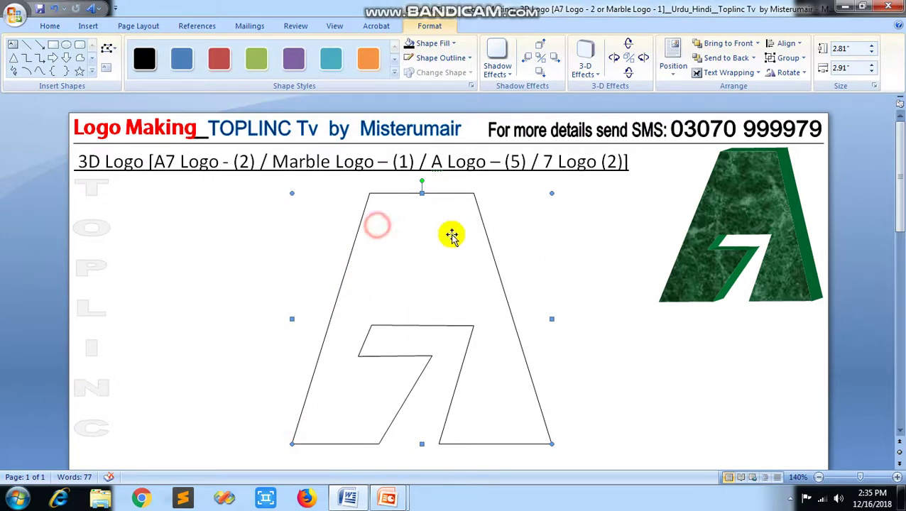
left_click(463, 227)
left_click(531, 422)
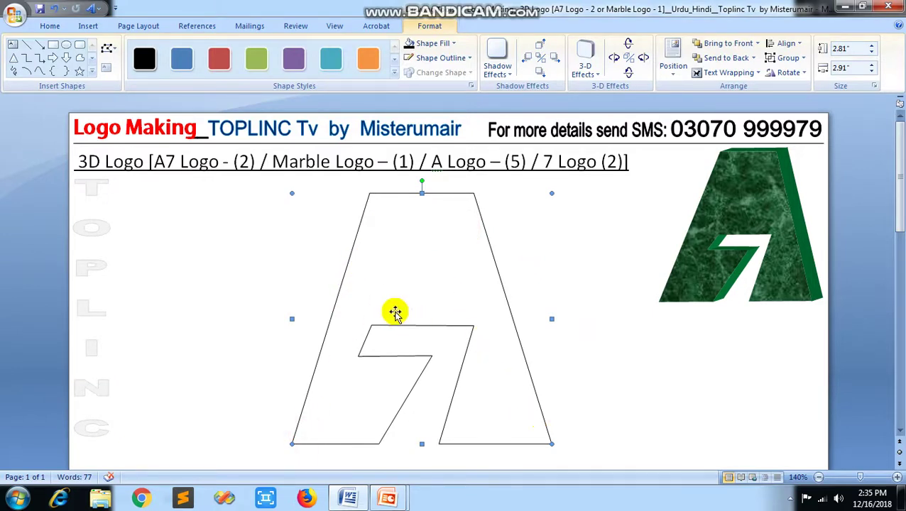
left_click(377, 340)
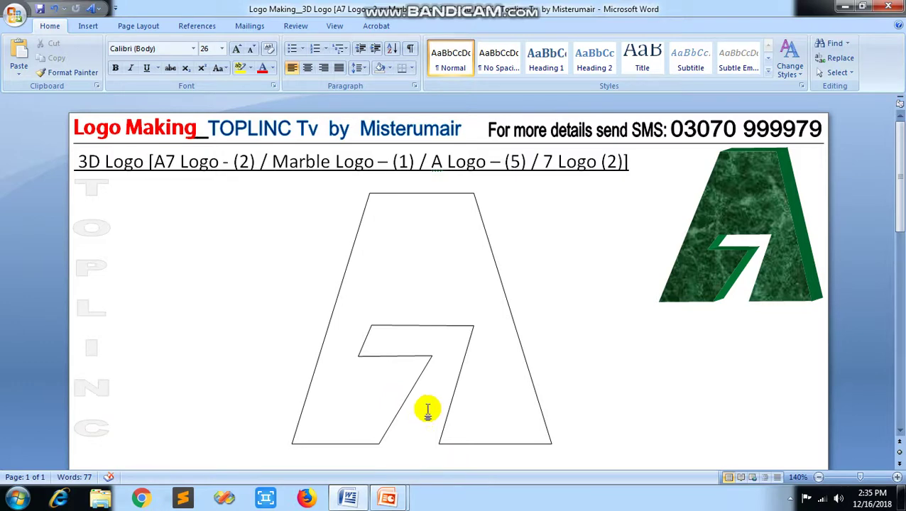
Open the Shape Fill Texture gallery for the A-and-7 shape.
left_click(420, 260)
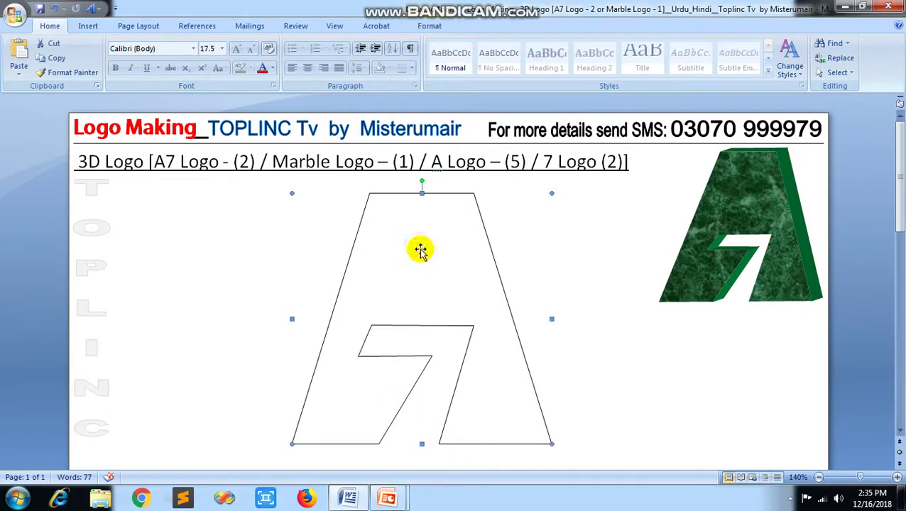
left_click(429, 25)
left_click(442, 42)
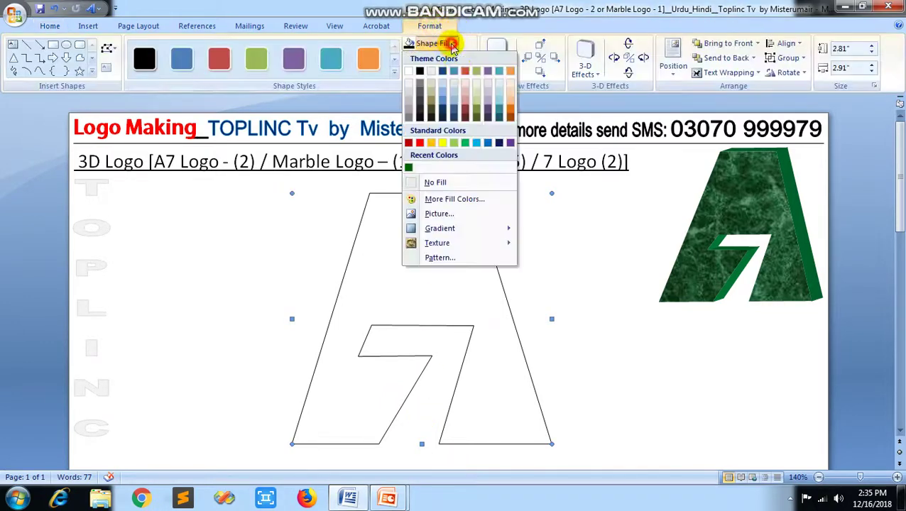
mouse_move(436, 243)
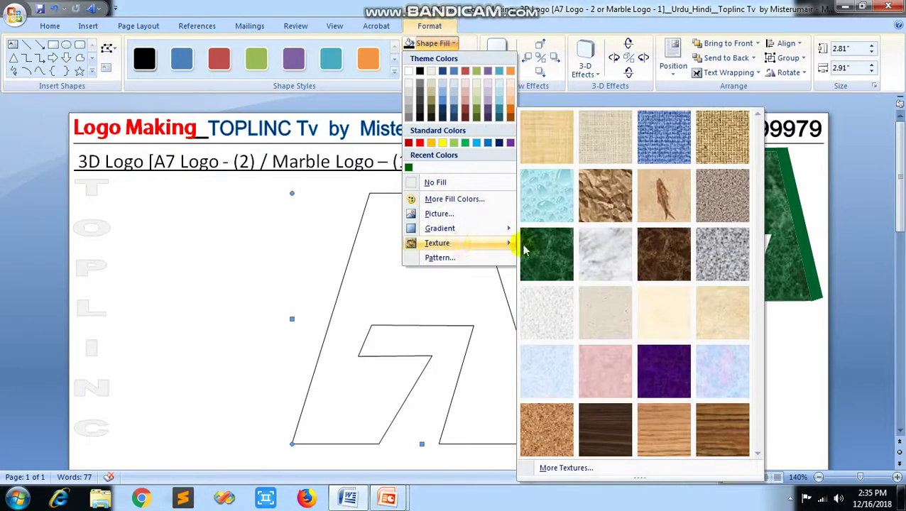
Apply the Green marble texture to the A-and-7 shape and drag it slightly left.
left_click(602, 259)
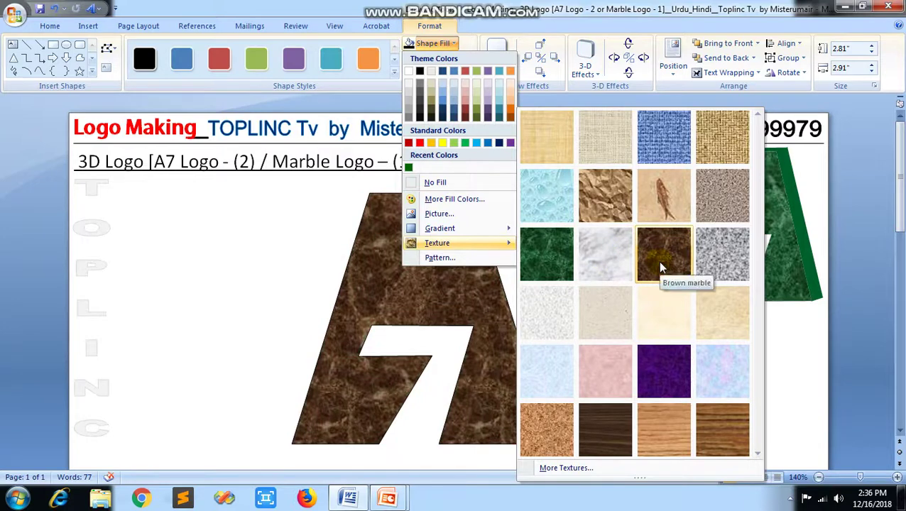
left_click(546, 263)
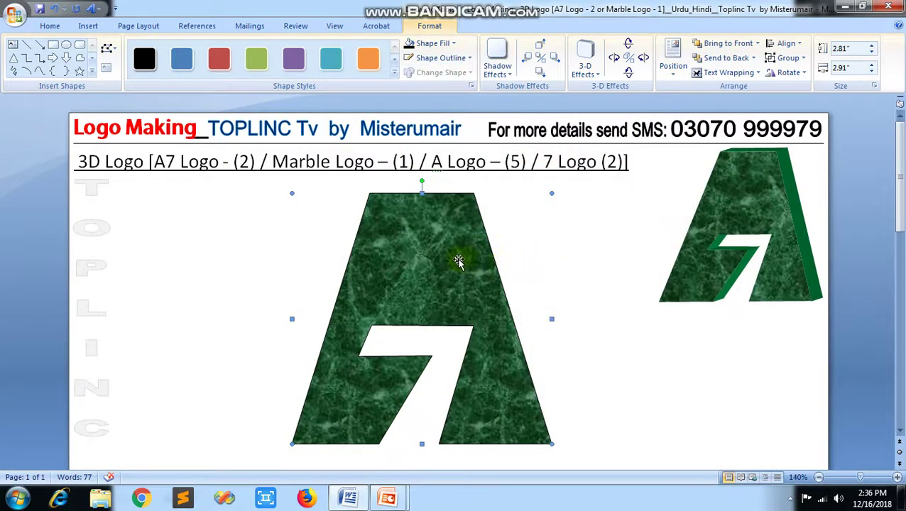
mouse_move(454, 260)
left_mouse_down()
mouse_move(423, 246)
mouse_move(398, 265)
left_mouse_up()
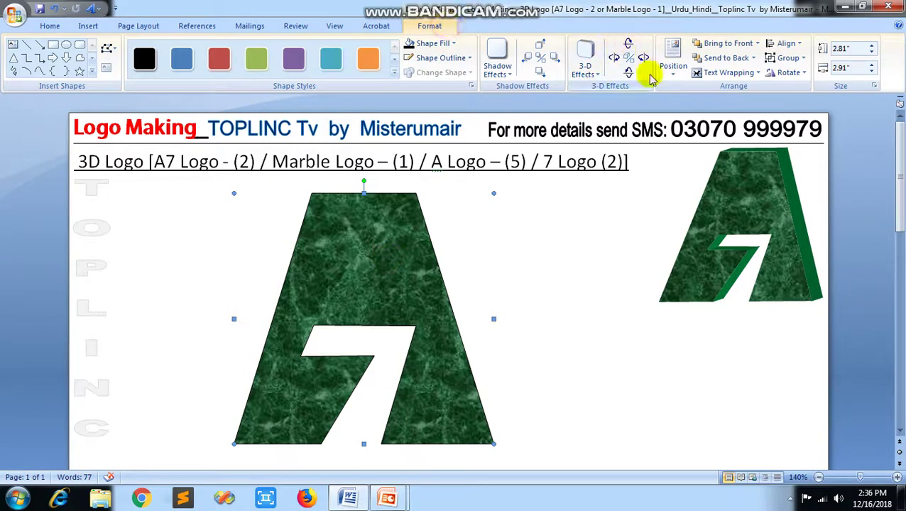
Apply 3-D Style 1, the first parallel style, to the marble A.
left_click(588, 71)
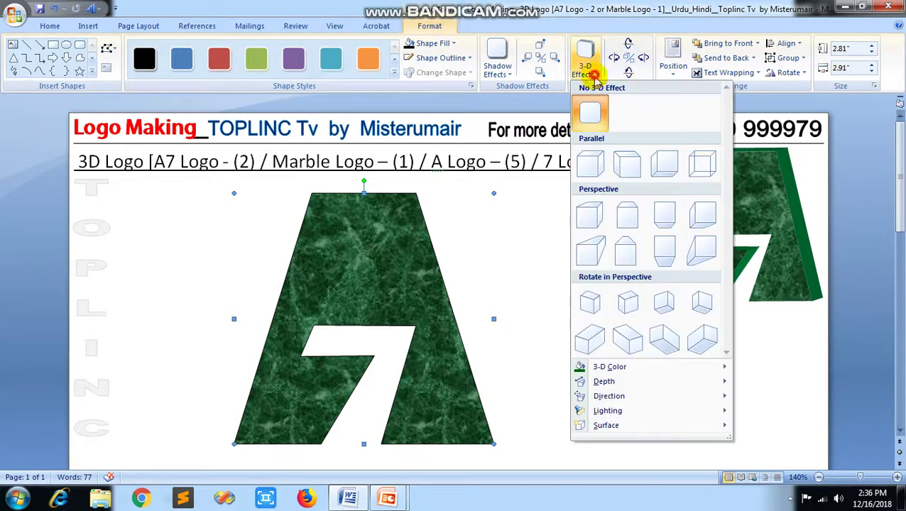
left_click(591, 164)
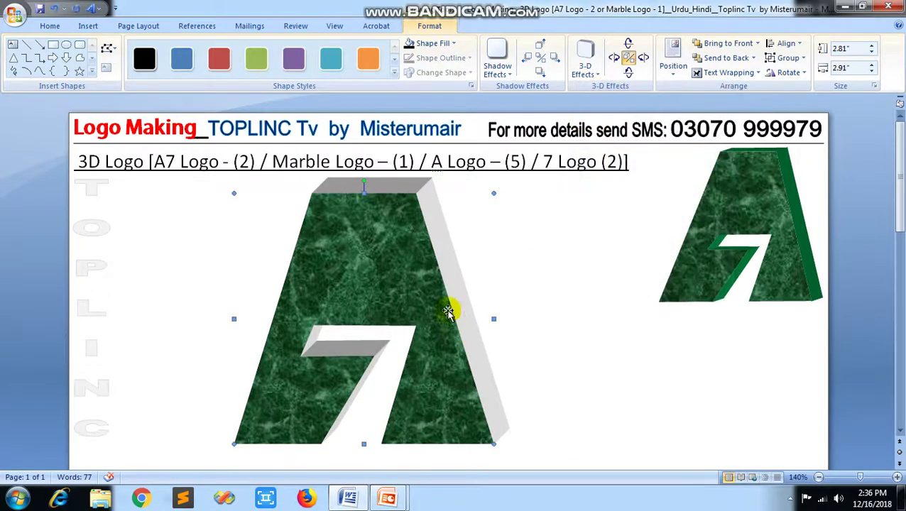
left_click_drag(429, 288, 428, 287)
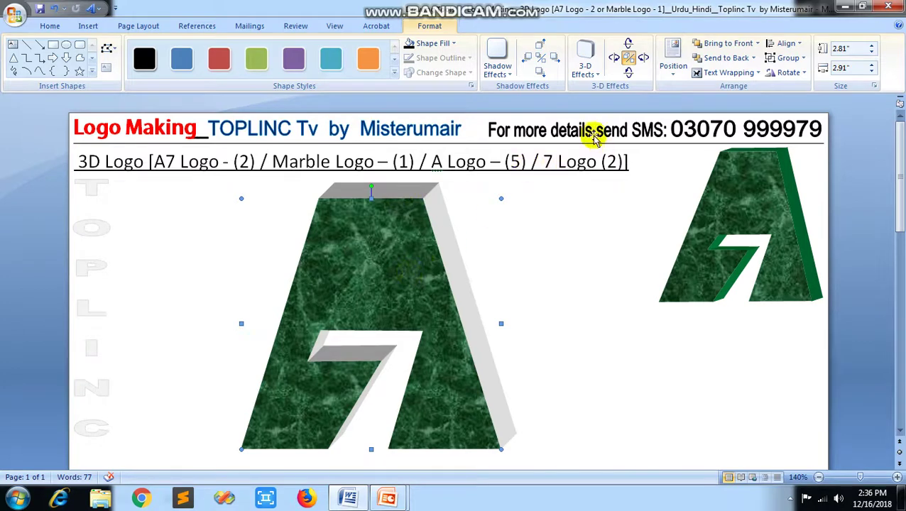
Set the 3-D sides to dark green via More 3-D Colors and nudge the logo right.
left_click(592, 74)
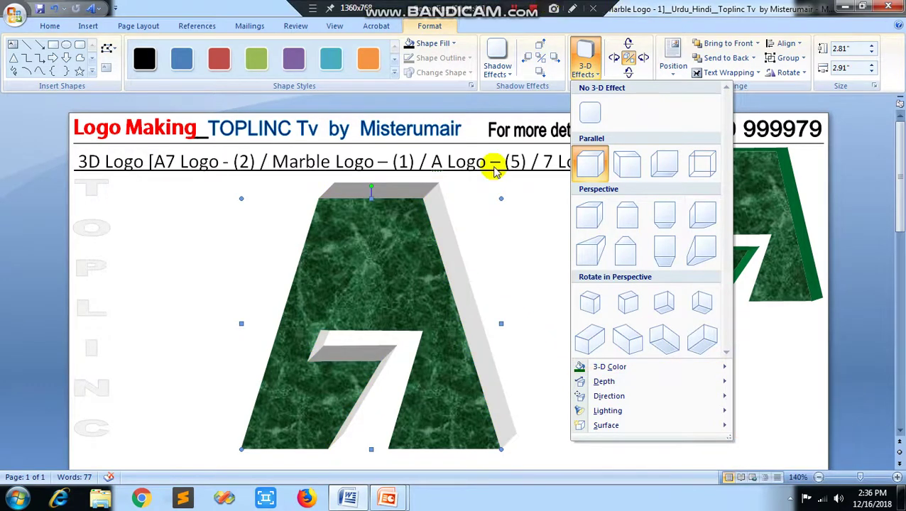
mouse_move(610, 366)
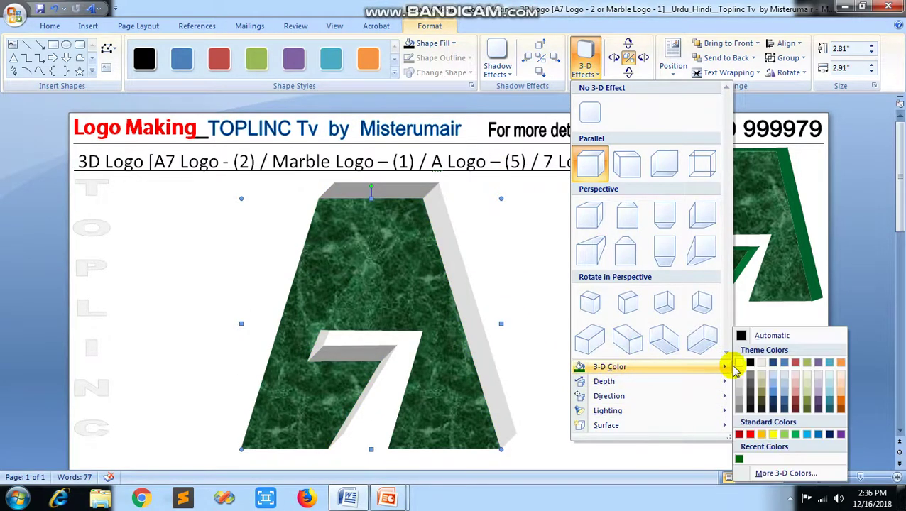
left_click(774, 472)
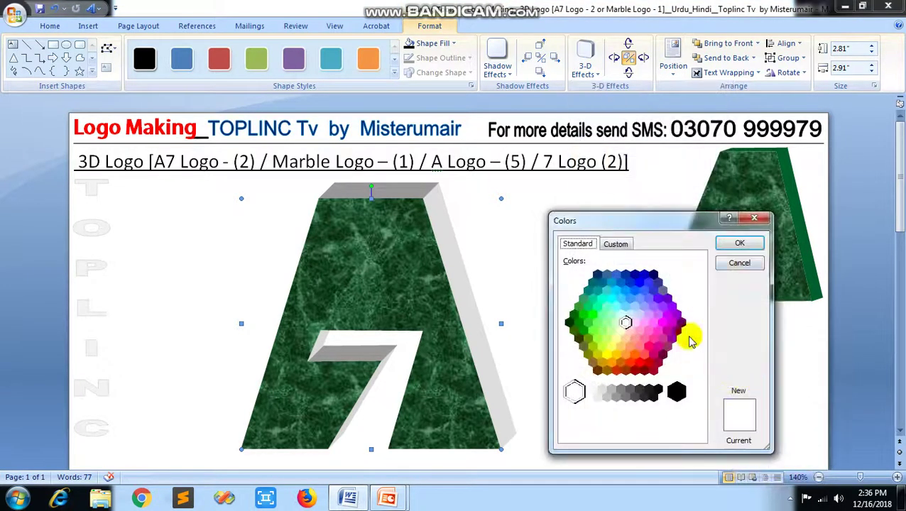
left_click(568, 324)
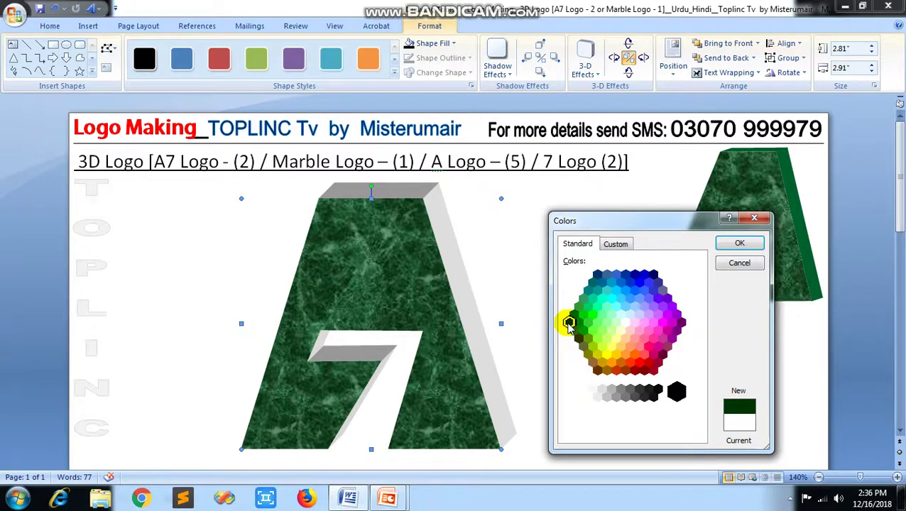
left_click(738, 243)
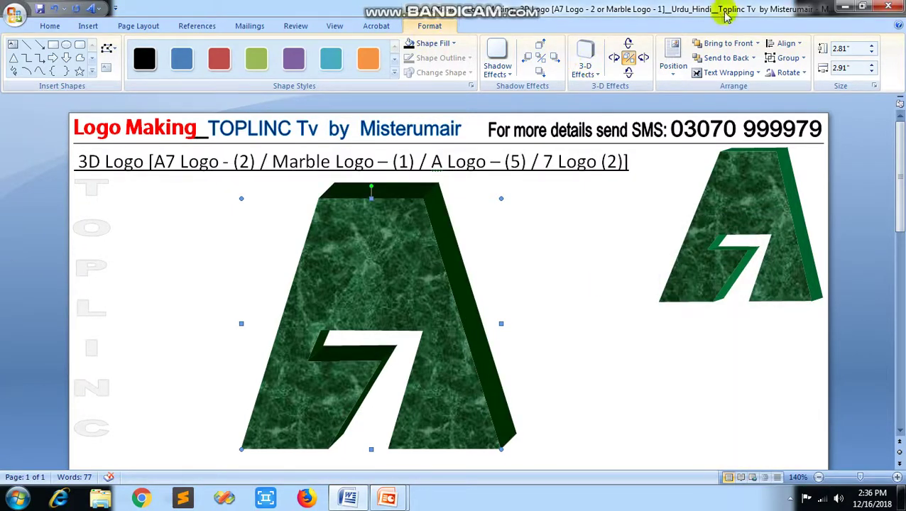
key("Right")
key("Right")
key("Right")
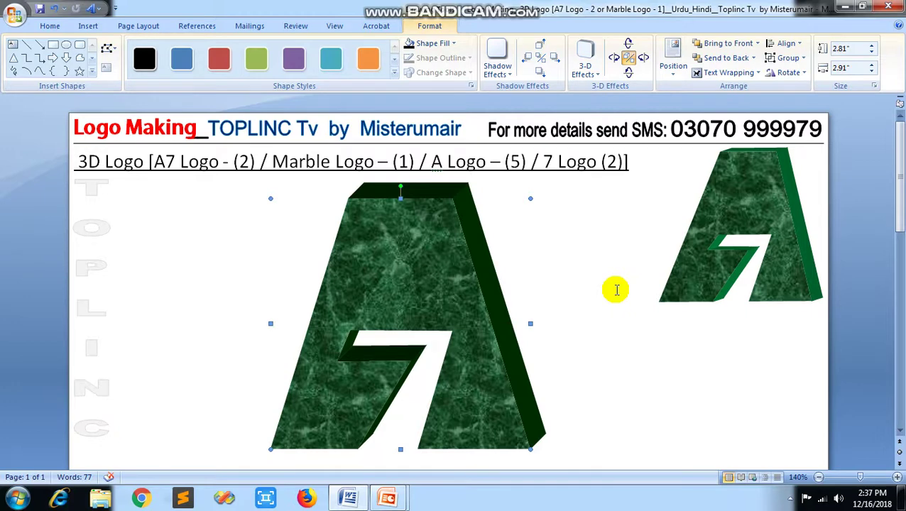
left_click(900, 158)
left_click_drag(900, 157, 900, 355)
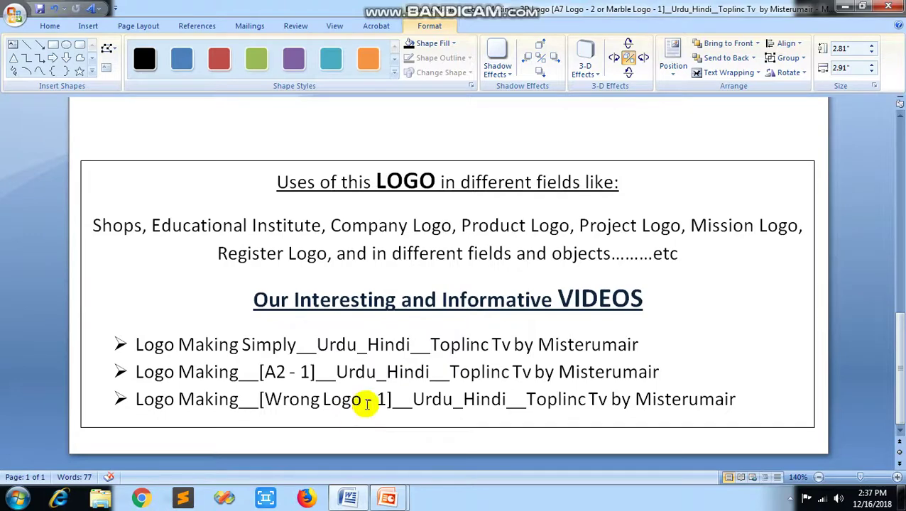
Scroll back up to the finished green marble 3-D A logo beside the sample.
left_click_drag(896, 374, 893, 181)
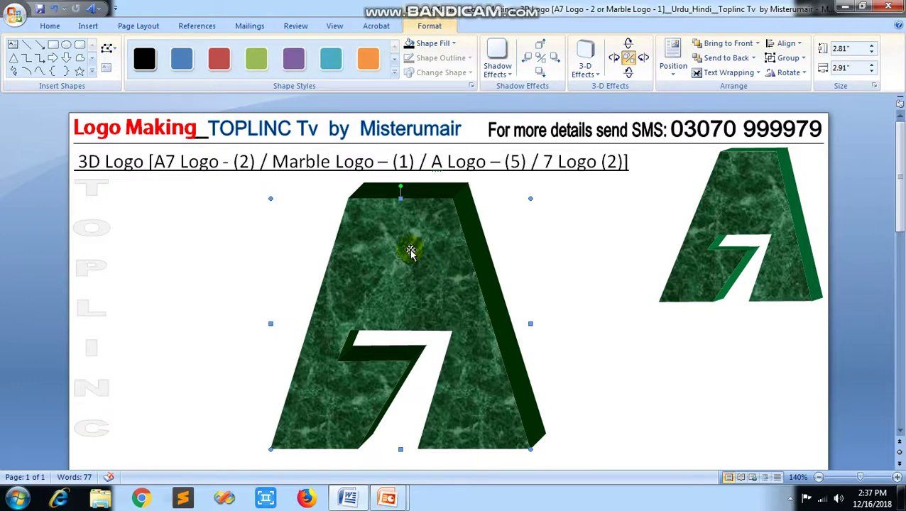
Copy the A logo and launch PowerPoint with a new Blank slide.
right_click(410, 250)
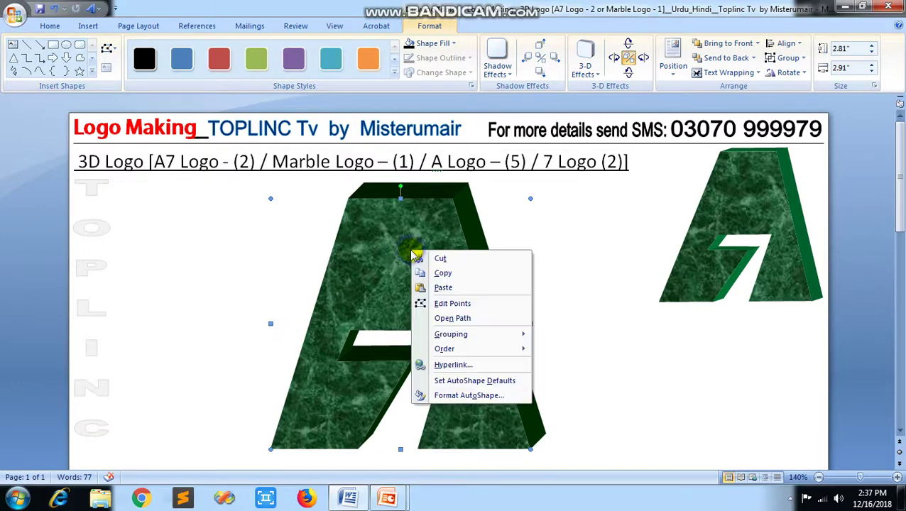
left_click(477, 274)
left_click(17, 497)
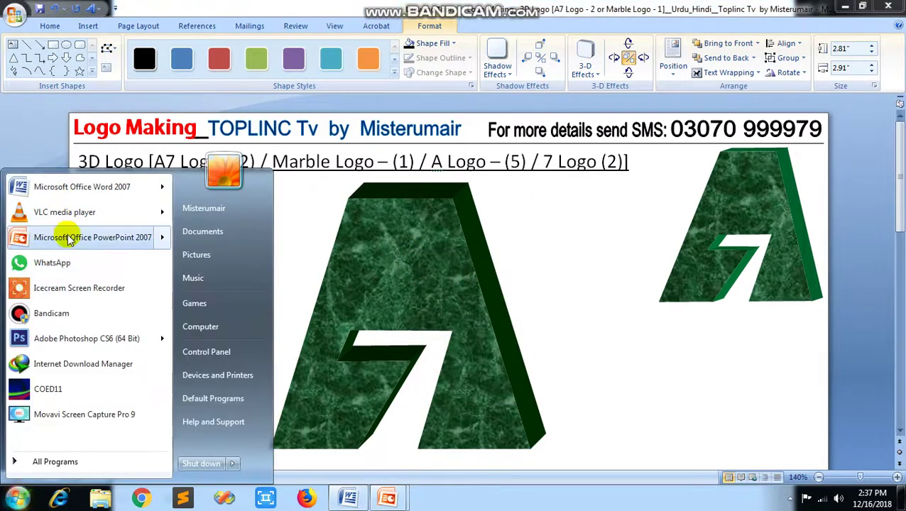
left_click(71, 237)
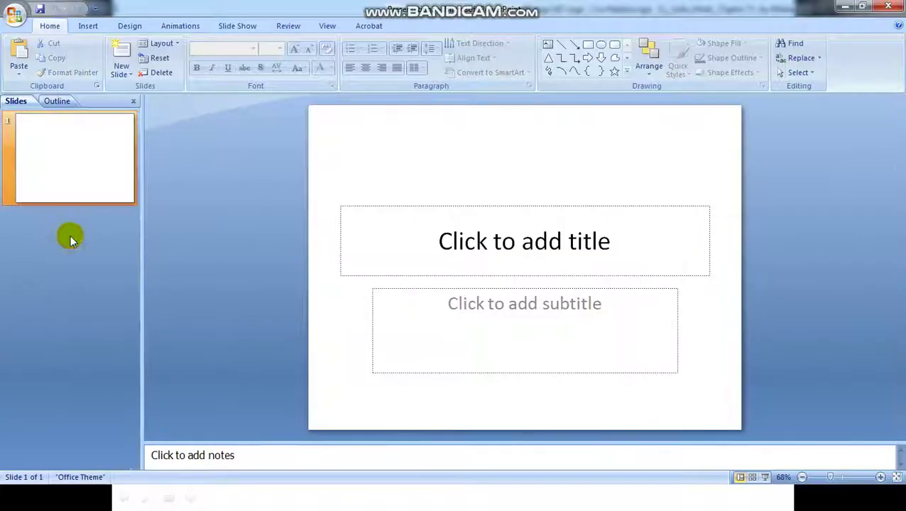
left_click(120, 71)
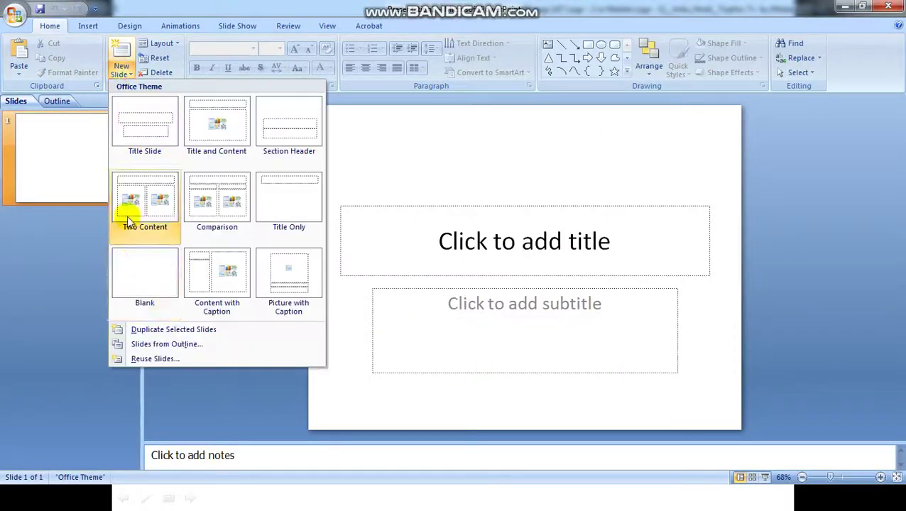
left_click(139, 279)
Paste the logo onto the blank slide, enlarge it, and start Save As Other Formats.
right_click(384, 158)
left_click(372, 196)
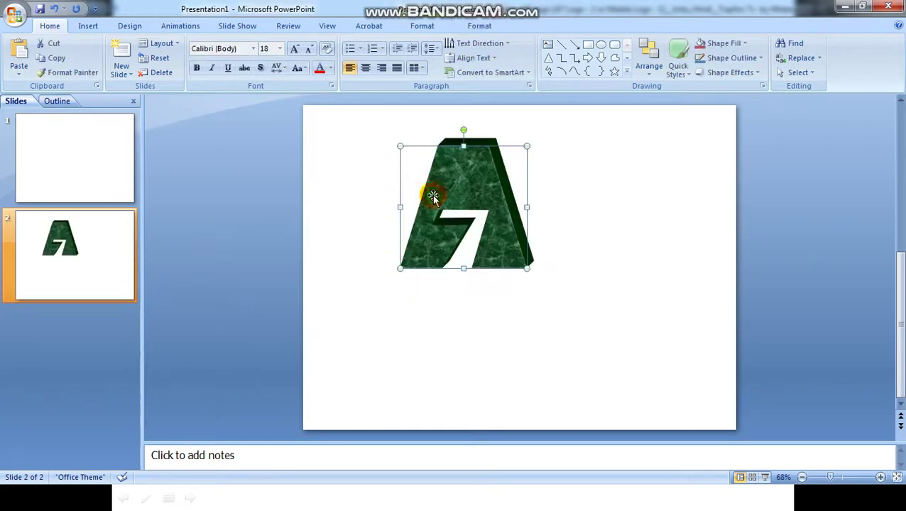
left_click_drag(527, 268, 644, 394)
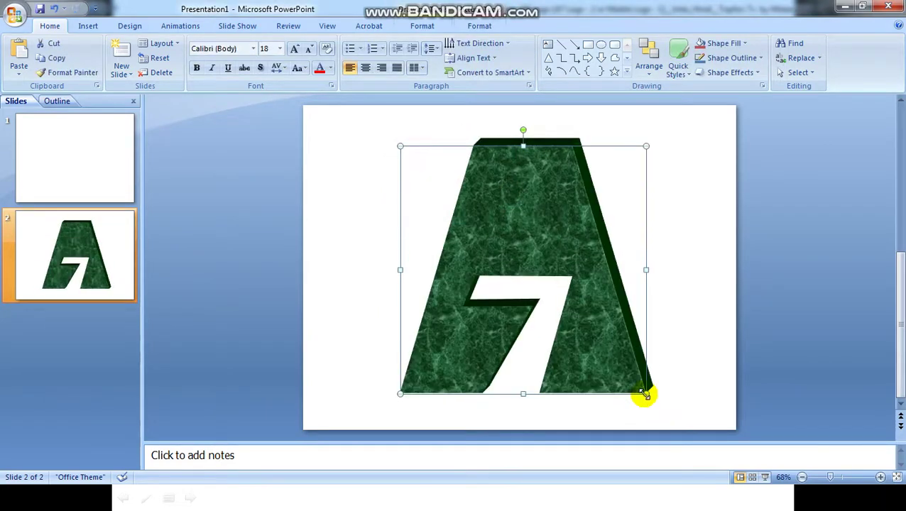
left_click(16, 15)
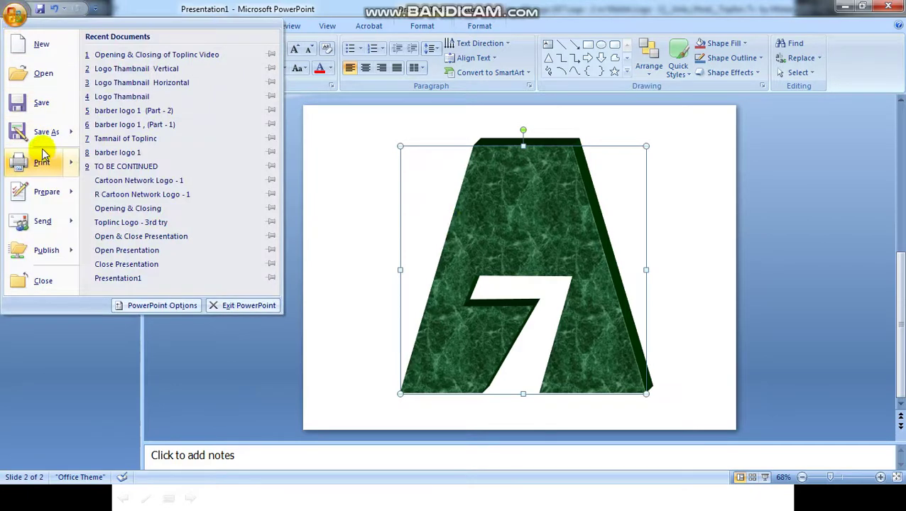
mouse_move(46, 132)
left_click(154, 231)
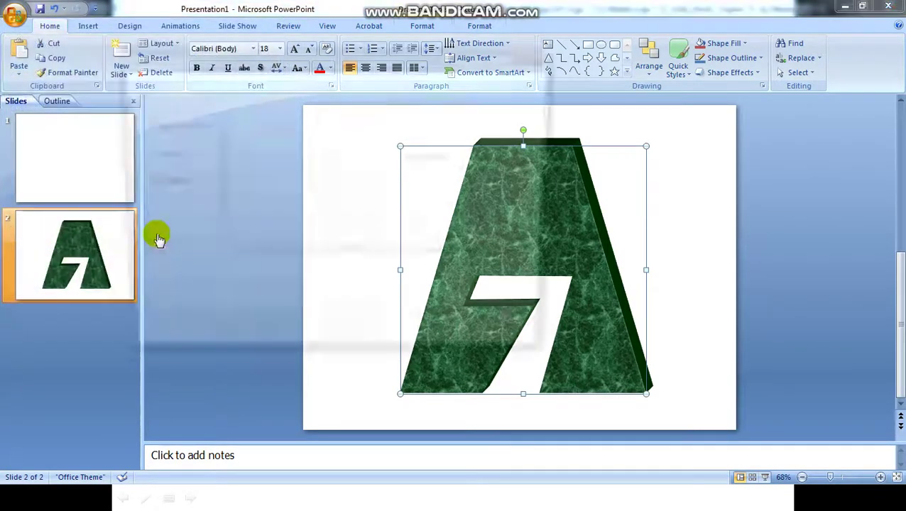
Save the current slide only as a JPEG on the Desktop without replacing Presentation1.jpg, then minimize PowerPoint.
left_click(179, 168)
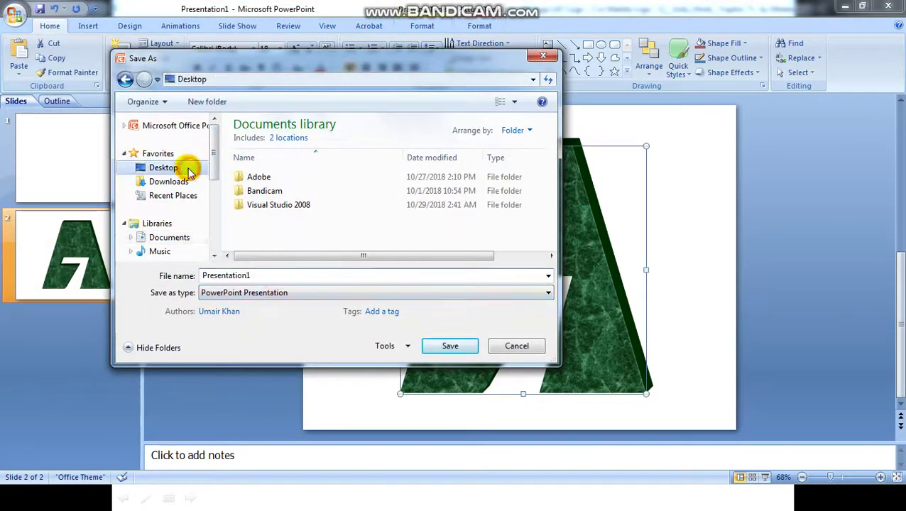
left_click(269, 297)
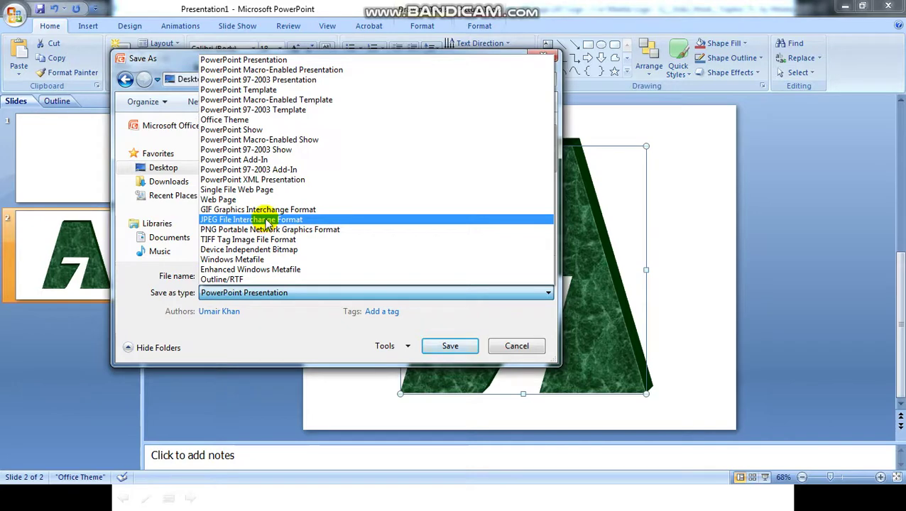
left_click(268, 220)
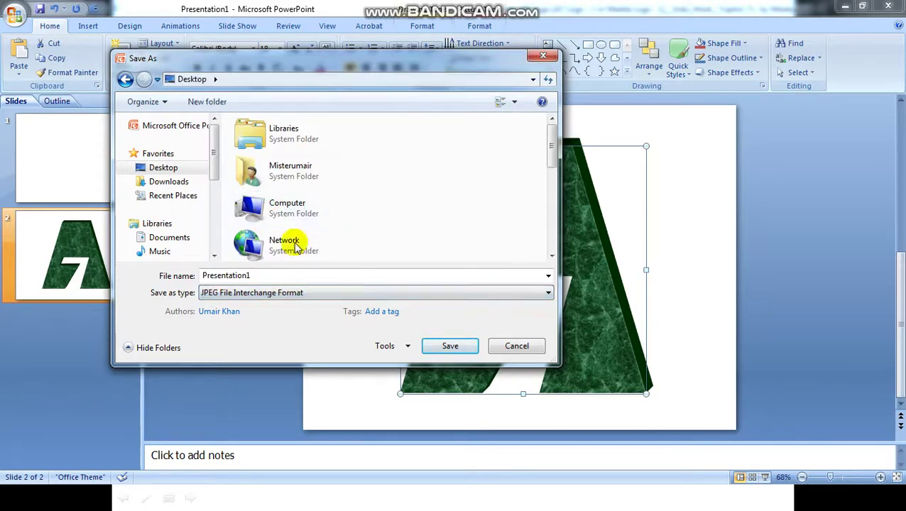
left_click(448, 348)
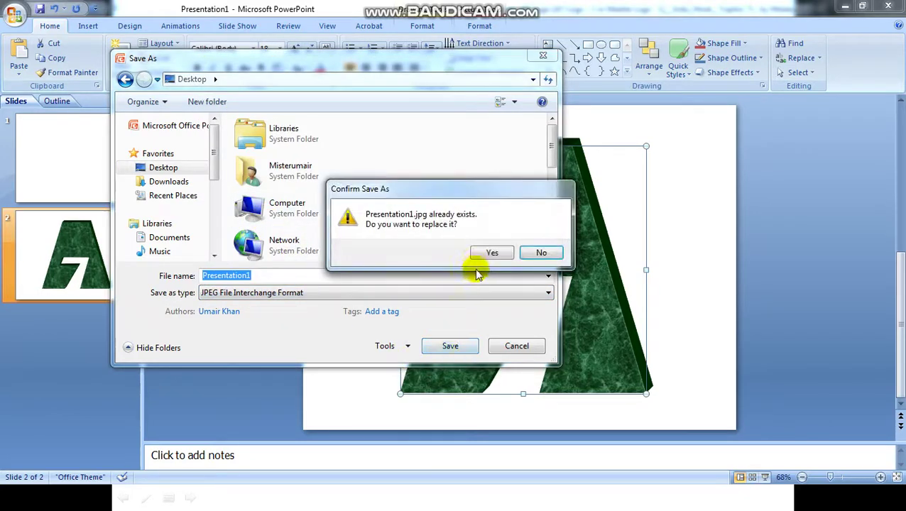
left_click(539, 253)
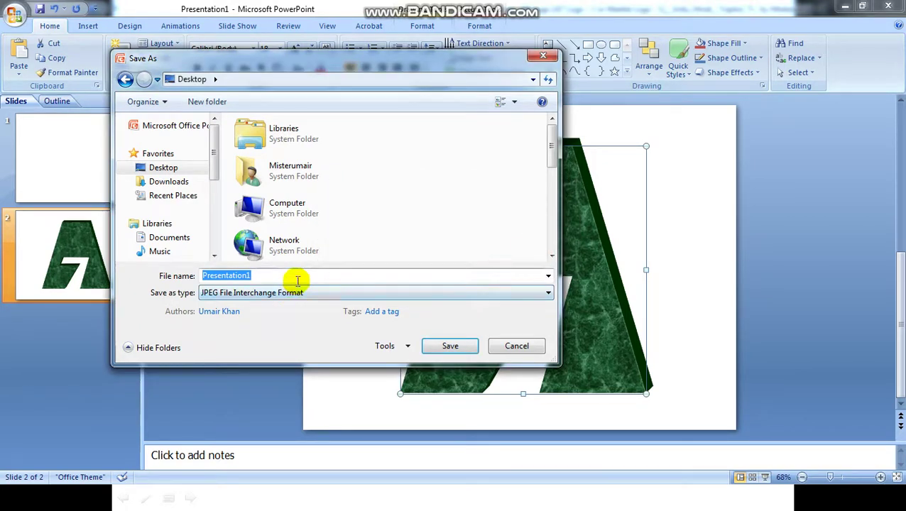
left_click(261, 275)
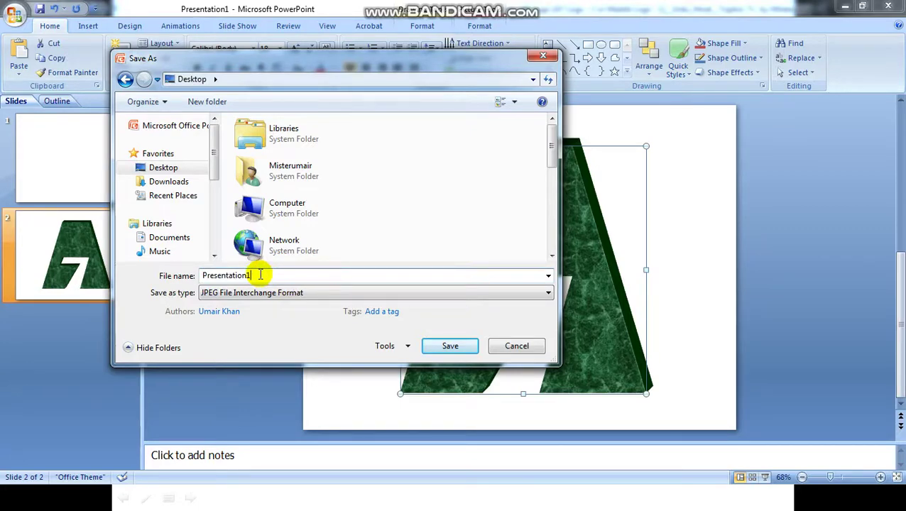
type("q")
left_click(448, 345)
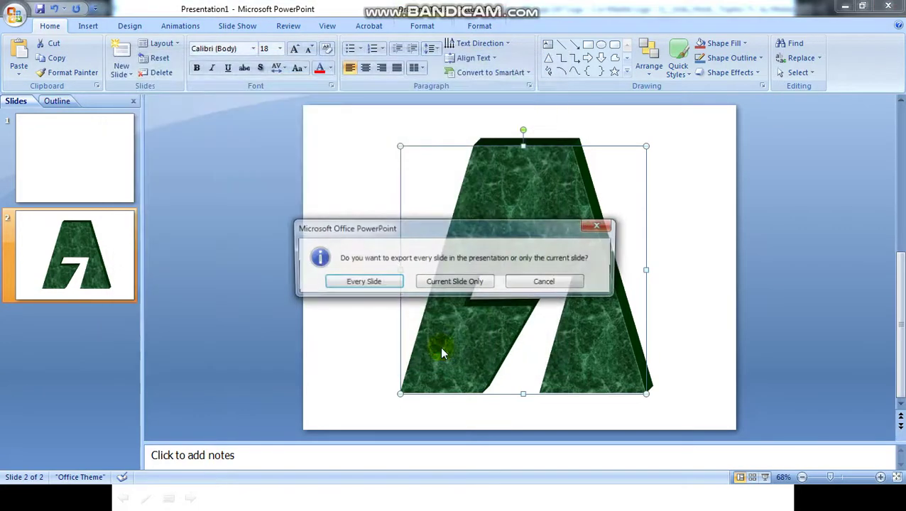
left_click(480, 283)
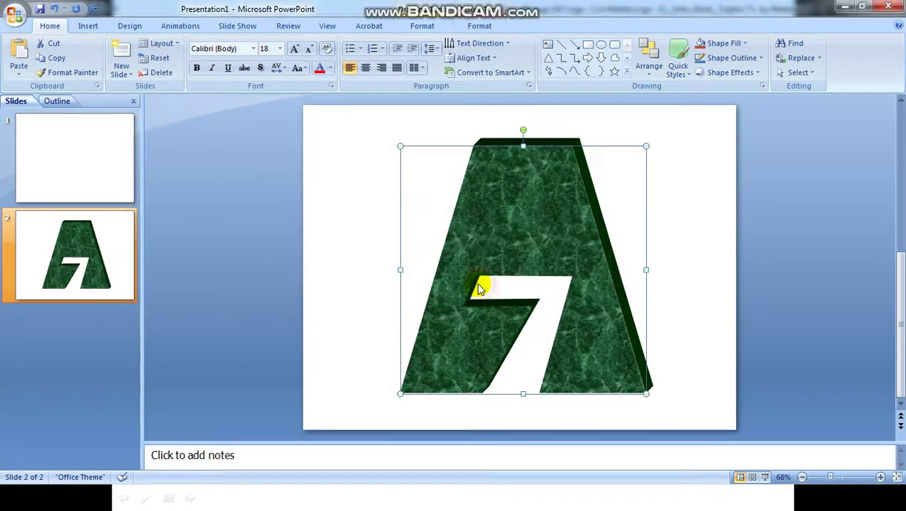
left_click(847, 12)
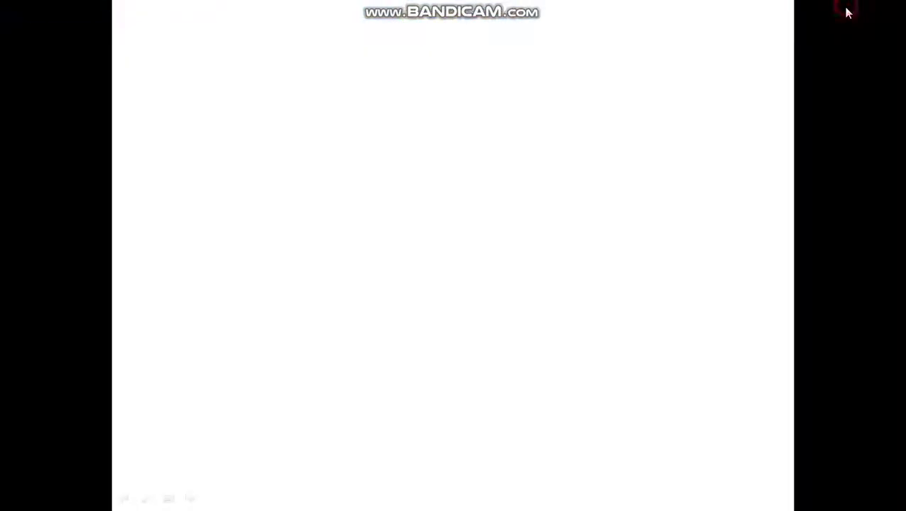
Open the exported Presentation1q JPEG from the desktop in Windows Photo Viewer, then close it.
key("super+Tab")
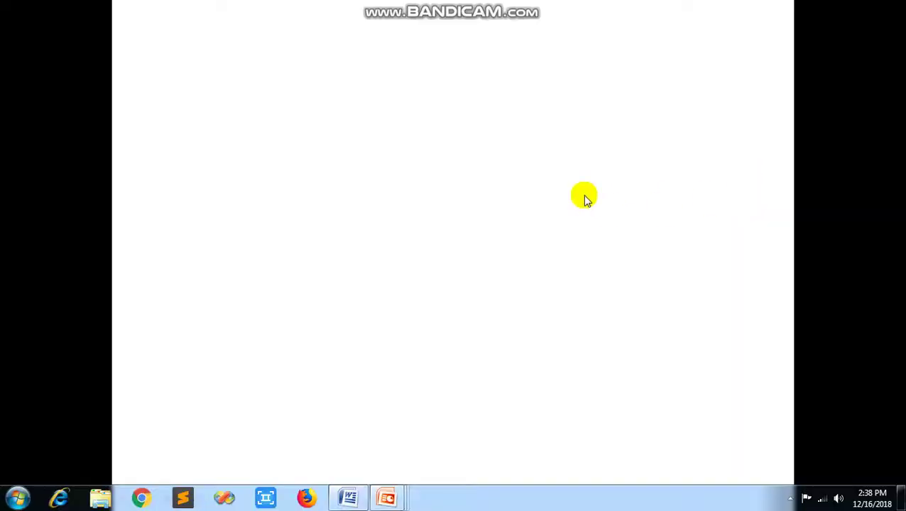
key("super+Tab")
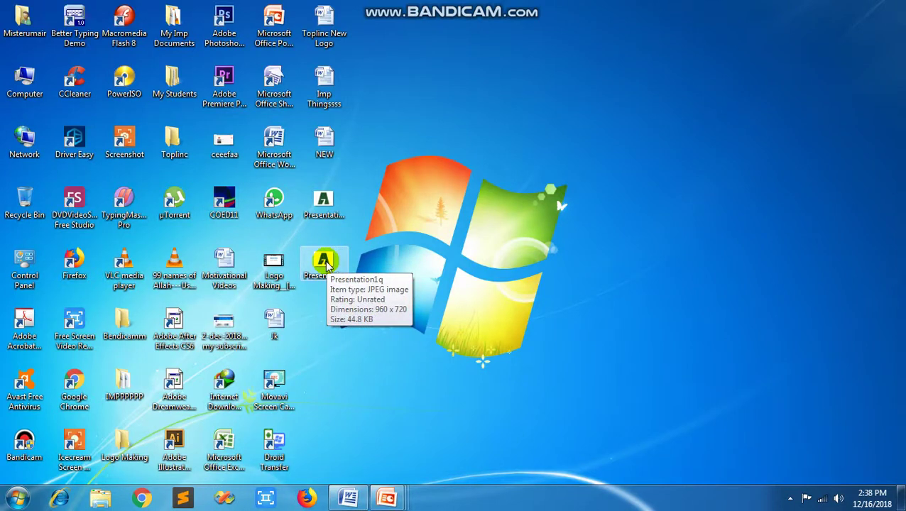
double_click(325, 262)
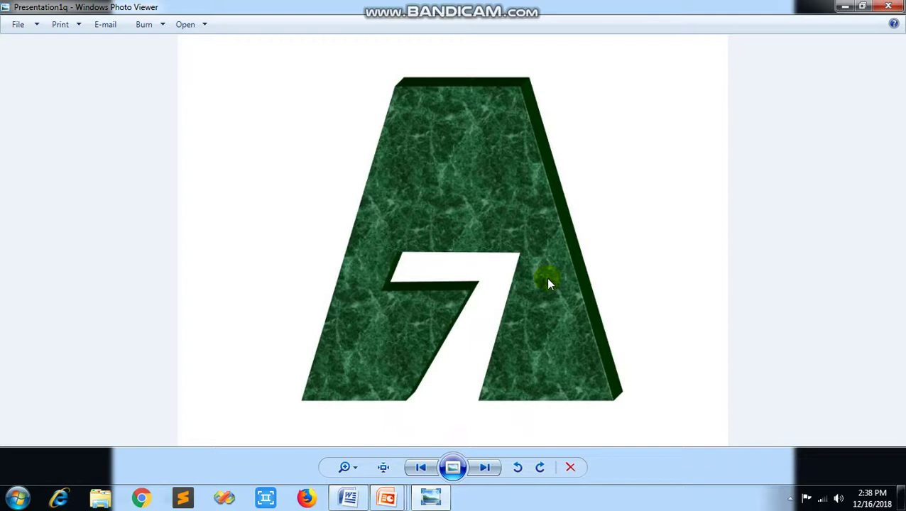
left_click(892, 6)
Switch through the open windows back to the PowerPoint window.
key("super+Tab")
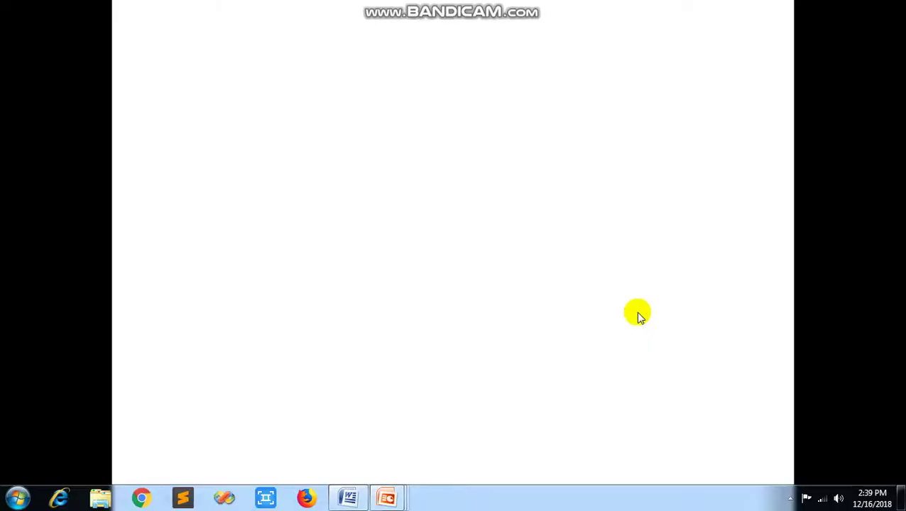
key("super+Tab")
key("super+Tab")
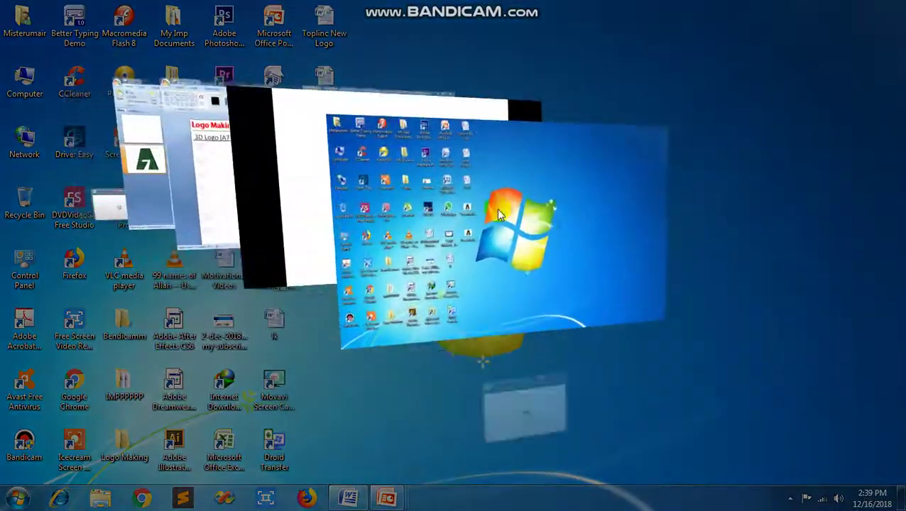
key("Escape")
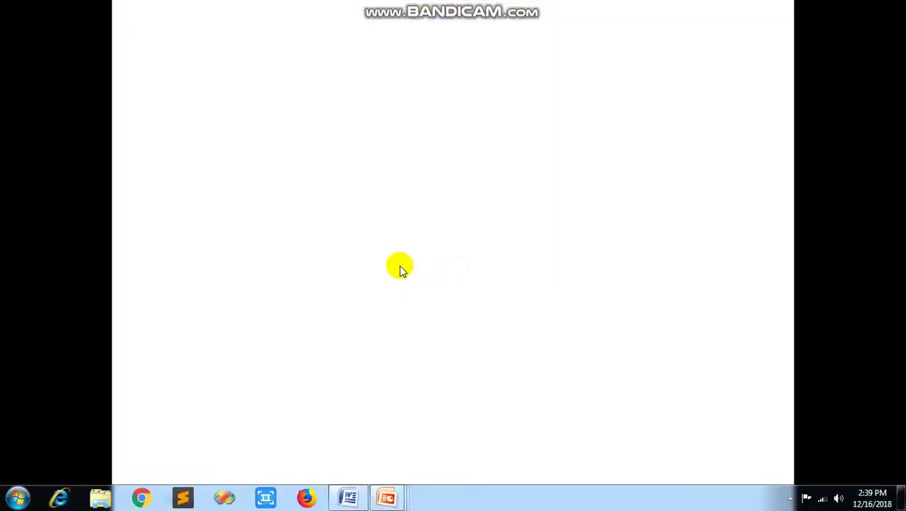
key("alt+Tab")
key("alt+Tab")
key("alt+Tab")
key("alt+Tab")
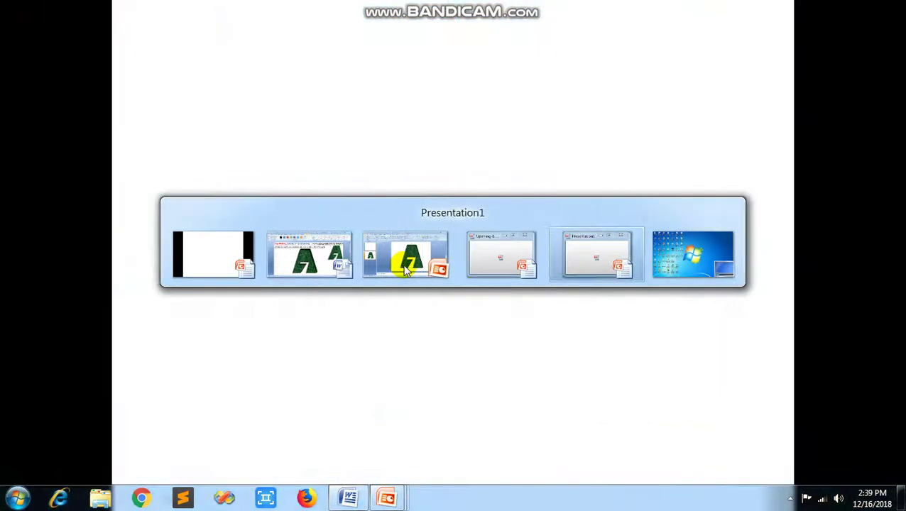
key("alt+Tab")
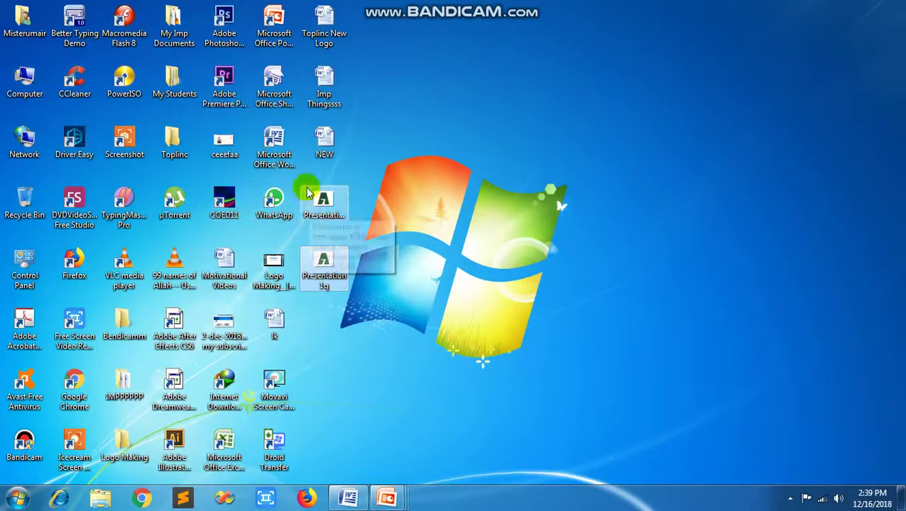
Launch Photoshop CS6 and open Presentation1q.jpg from the Desktop.
left_click(226, 19)
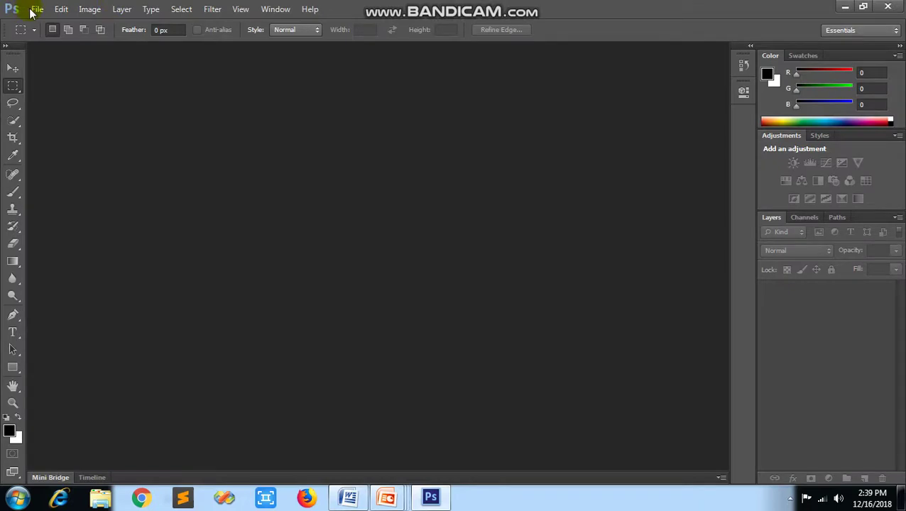
left_click(33, 10)
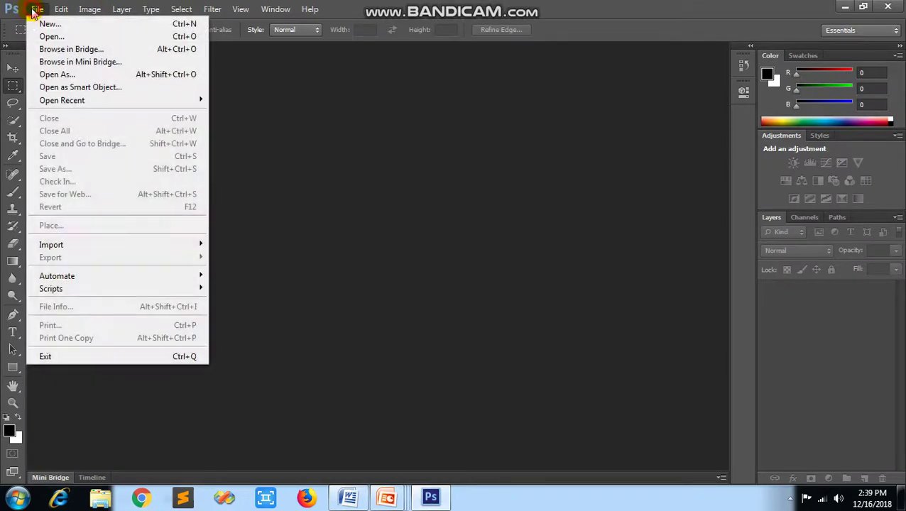
left_click(39, 34)
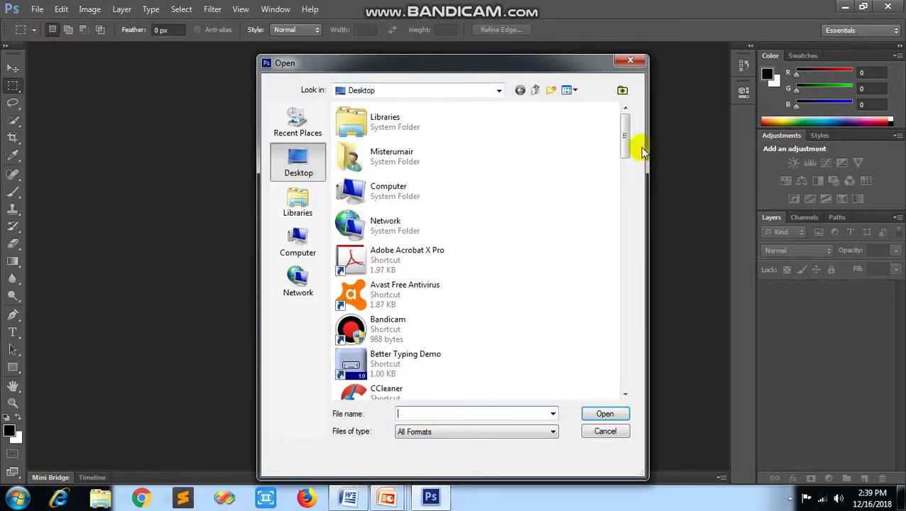
left_click_drag(625, 142, 627, 386)
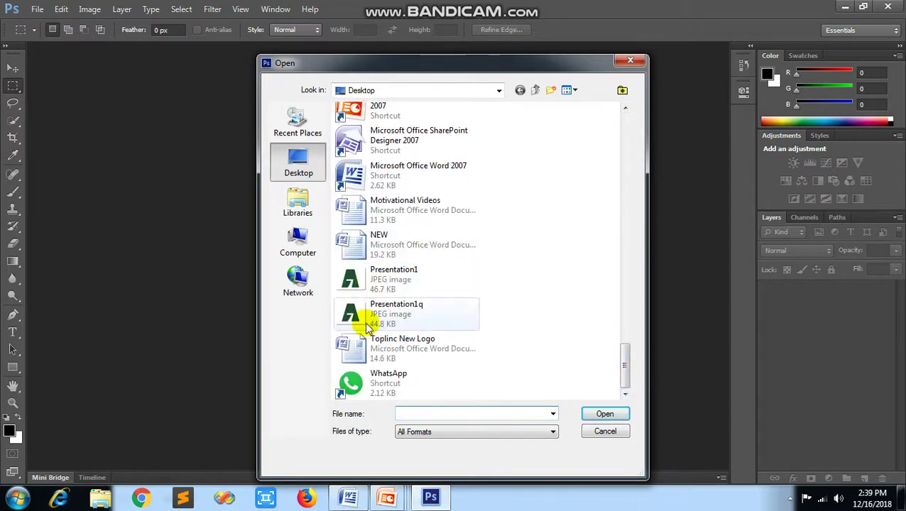
mouse_move(362, 313)
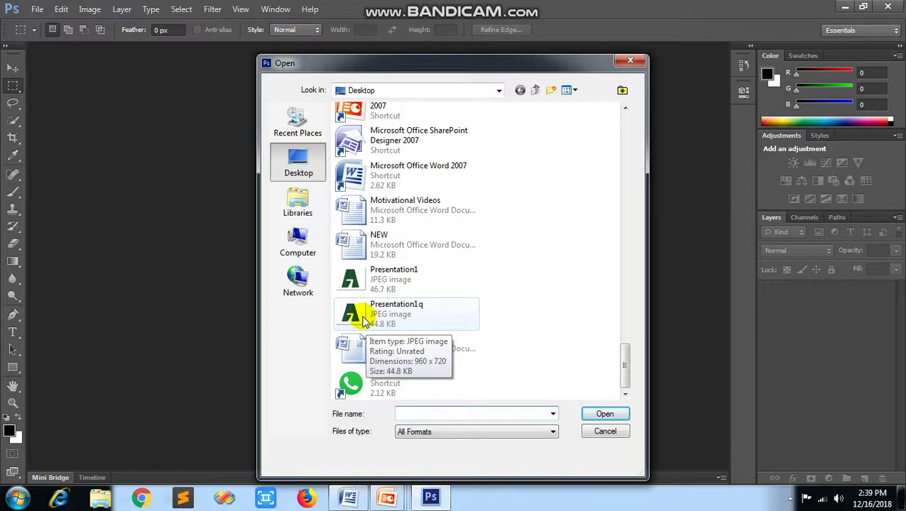
left_click(363, 321)
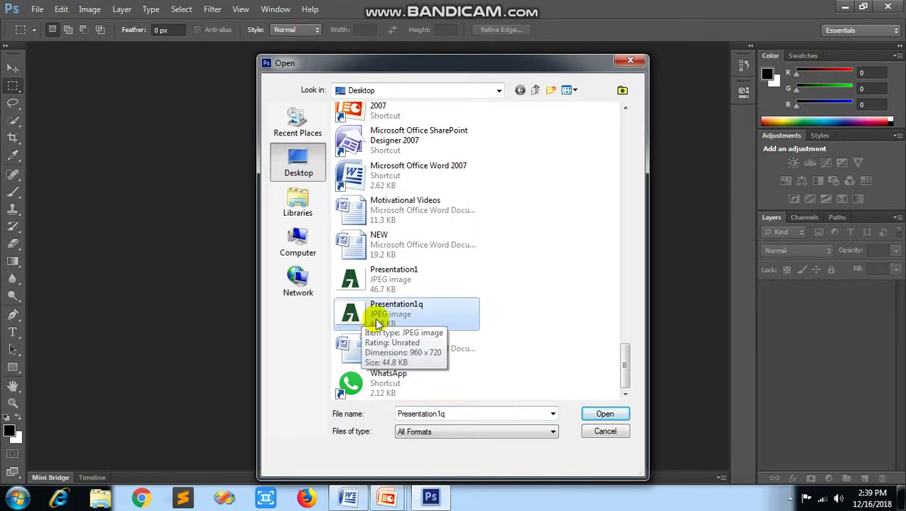
left_click(590, 414)
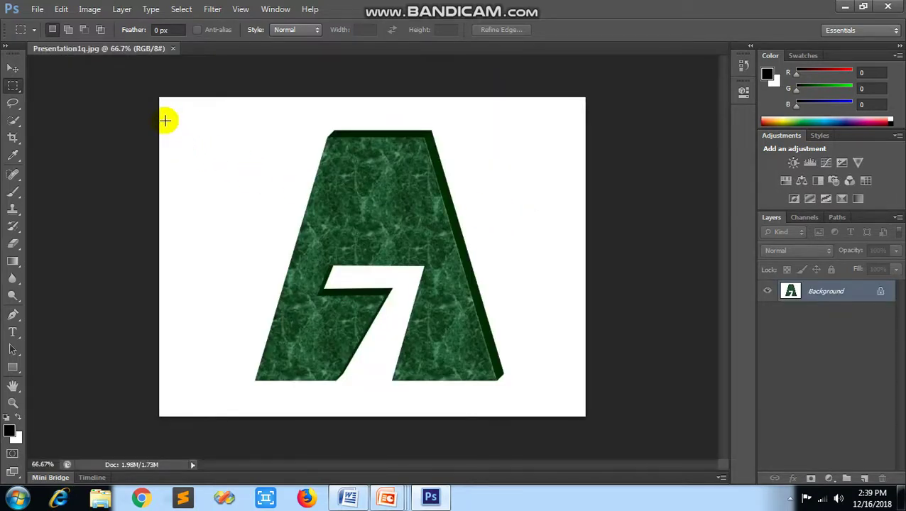
Save the image as ps.png in PNG format, accept the PNG options, and close Photoshop.
left_click(37, 10)
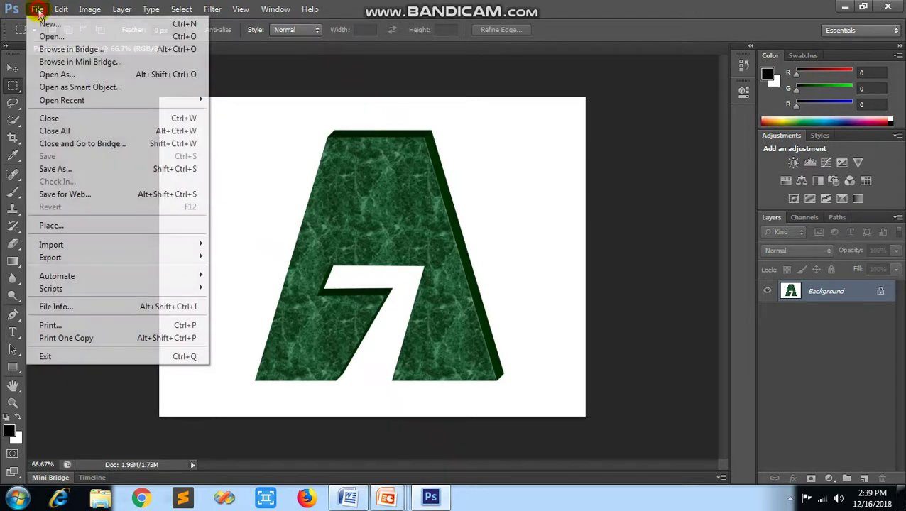
left_click(44, 173)
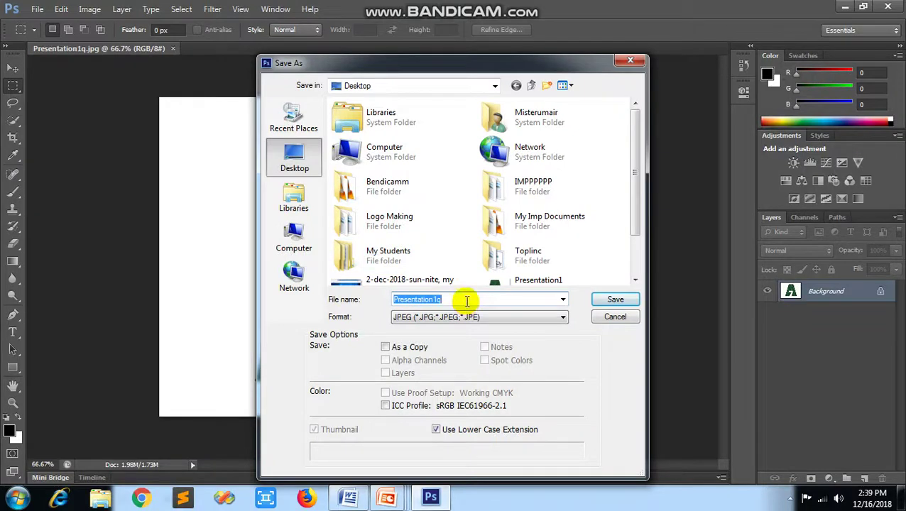
key("BackSpace")
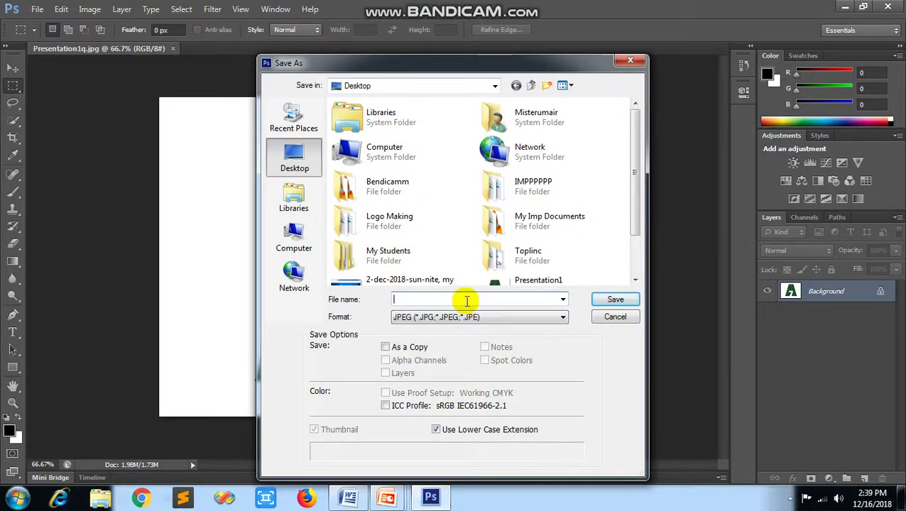
type("ps")
left_click(506, 317)
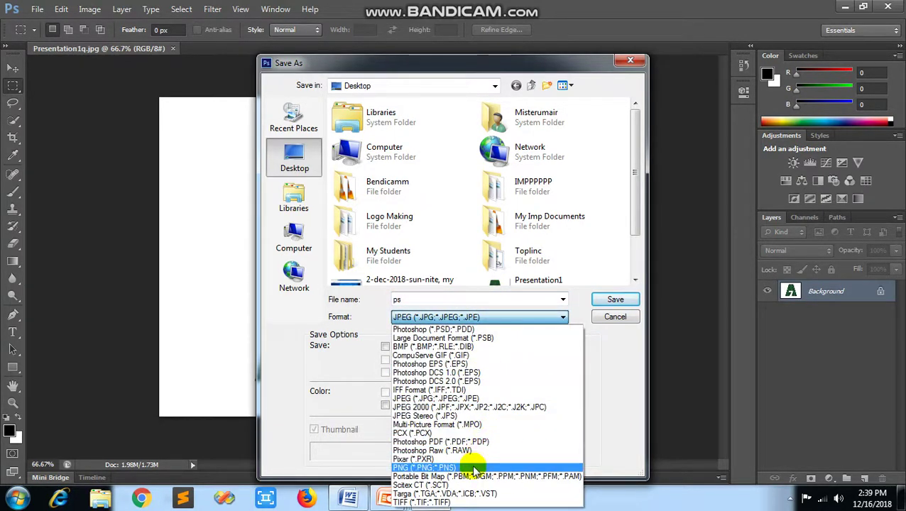
left_click(473, 468)
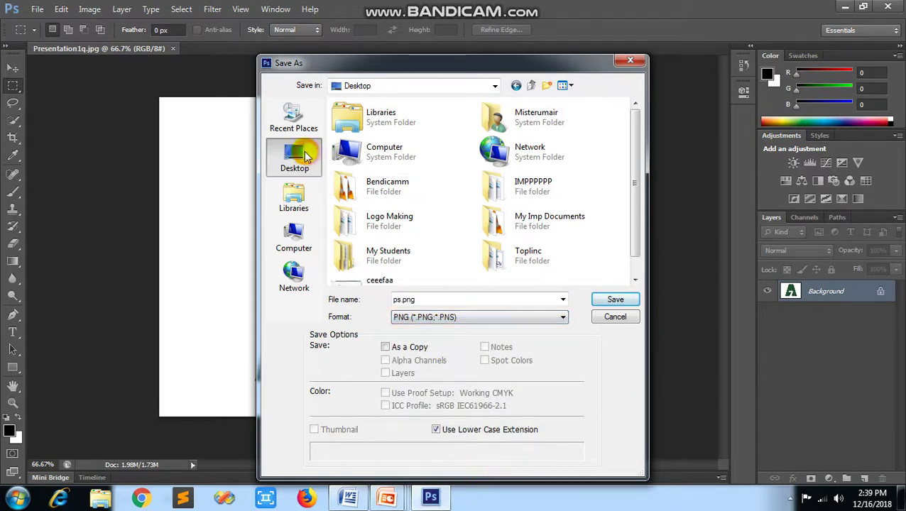
left_click(622, 301)
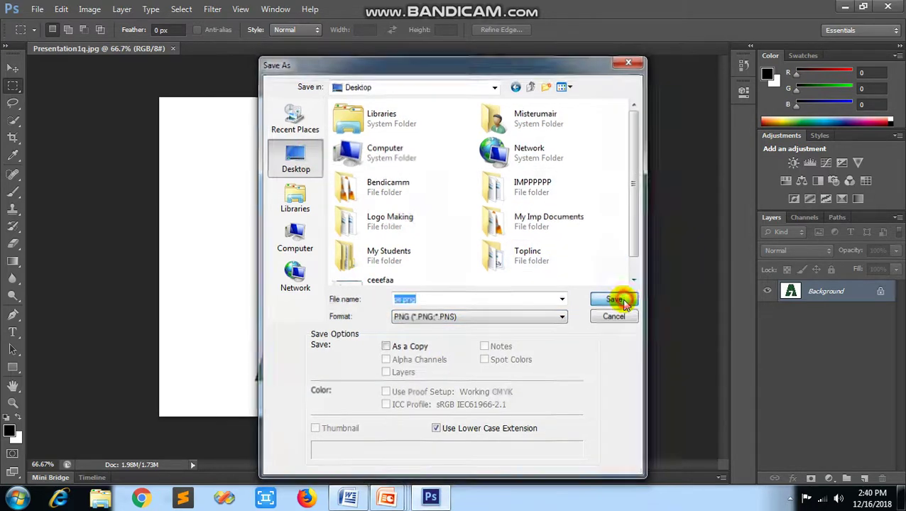
left_click(511, 150)
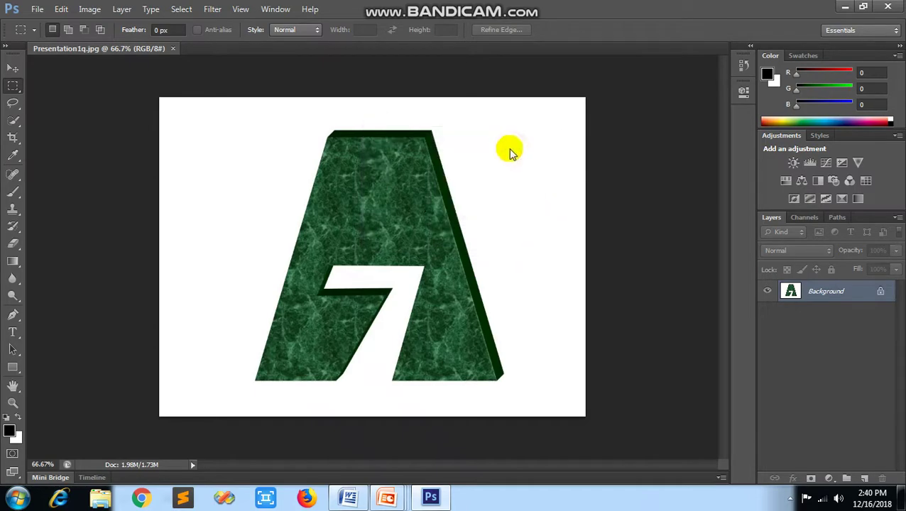
left_click(887, 6)
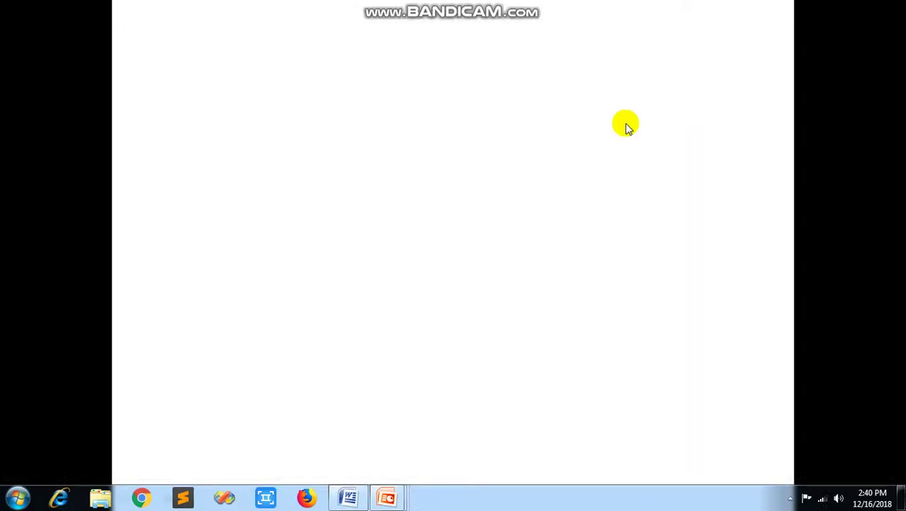
Open the 960 x 720 ps.png in Windows Photo Viewer, then switch to the closing slide.
key("alt+Tab")
key("alt+Tab")
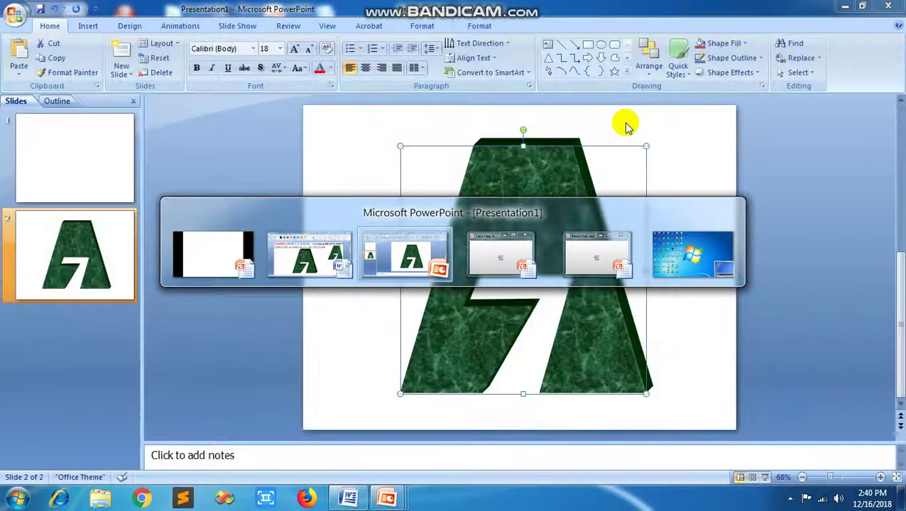
key("alt+Tab")
key("alt+Tab")
key("alt+Tab")
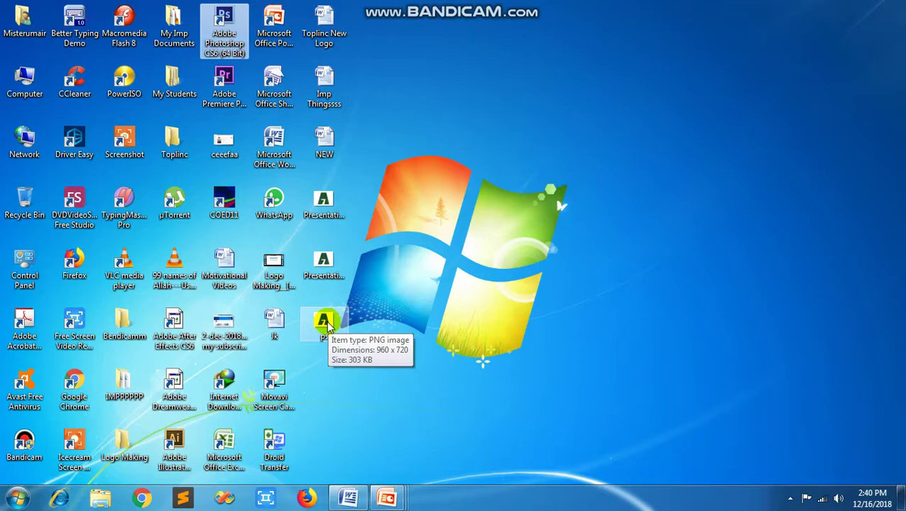
double_click(324, 323)
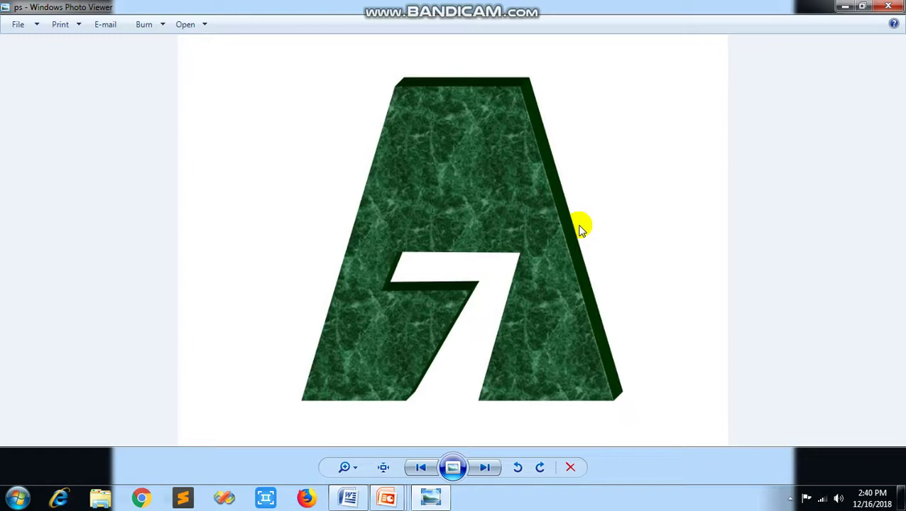
key("super+Tab")
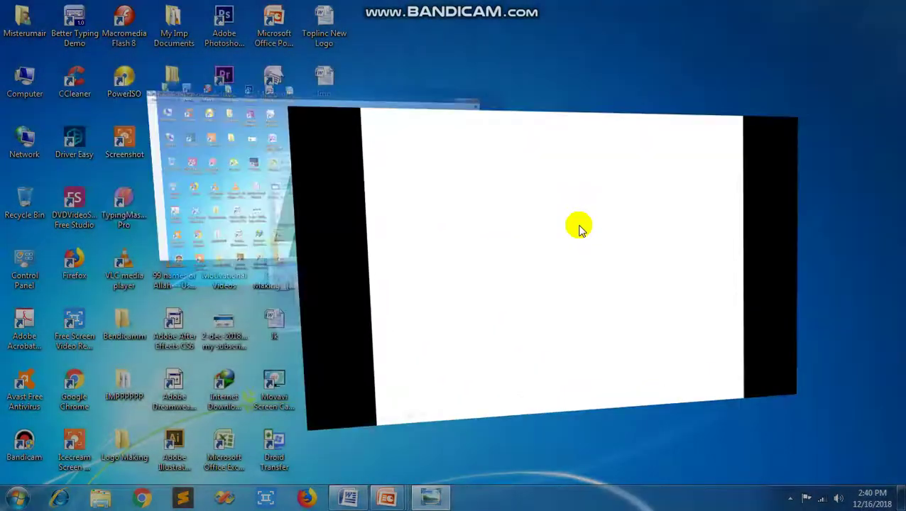